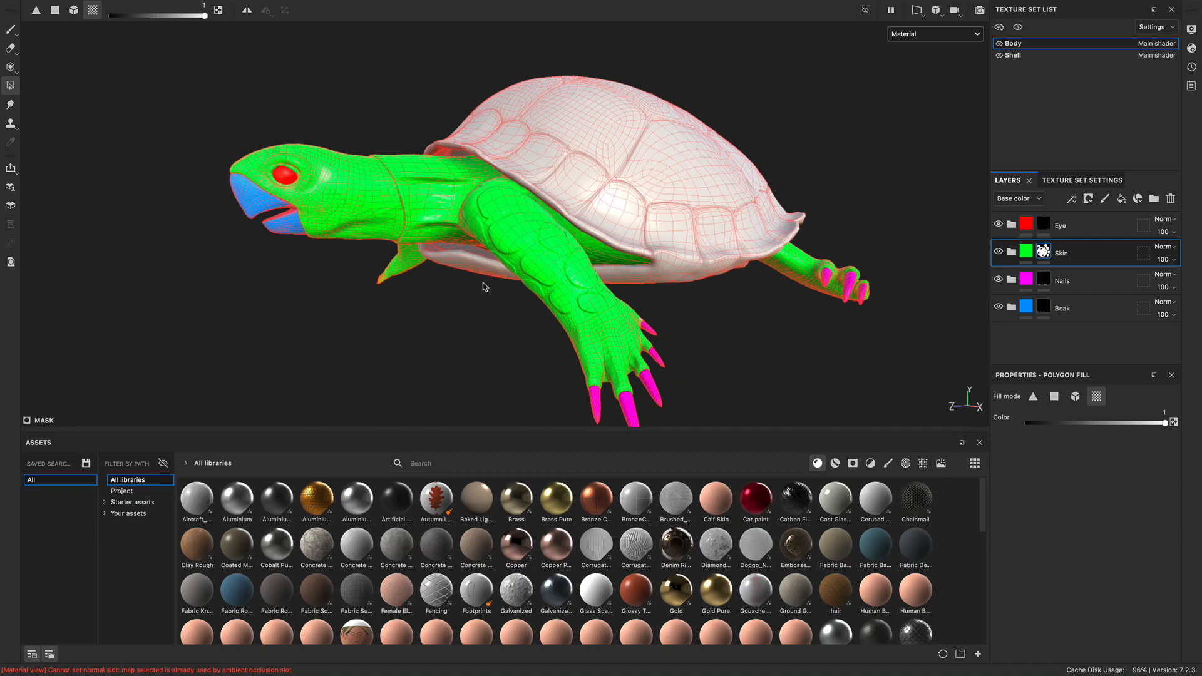
- Switch from polygon filling to the Paint tool for the Skin folder's mask
{"action": "left_click_drag", "start_coordinate": [573, 161], "coordinate": [530, 204], "text": "alt"}
{"action": "middle_click_drag", "start_coordinate": [470, 221], "coordinate": [554, 229], "text": "alt"}
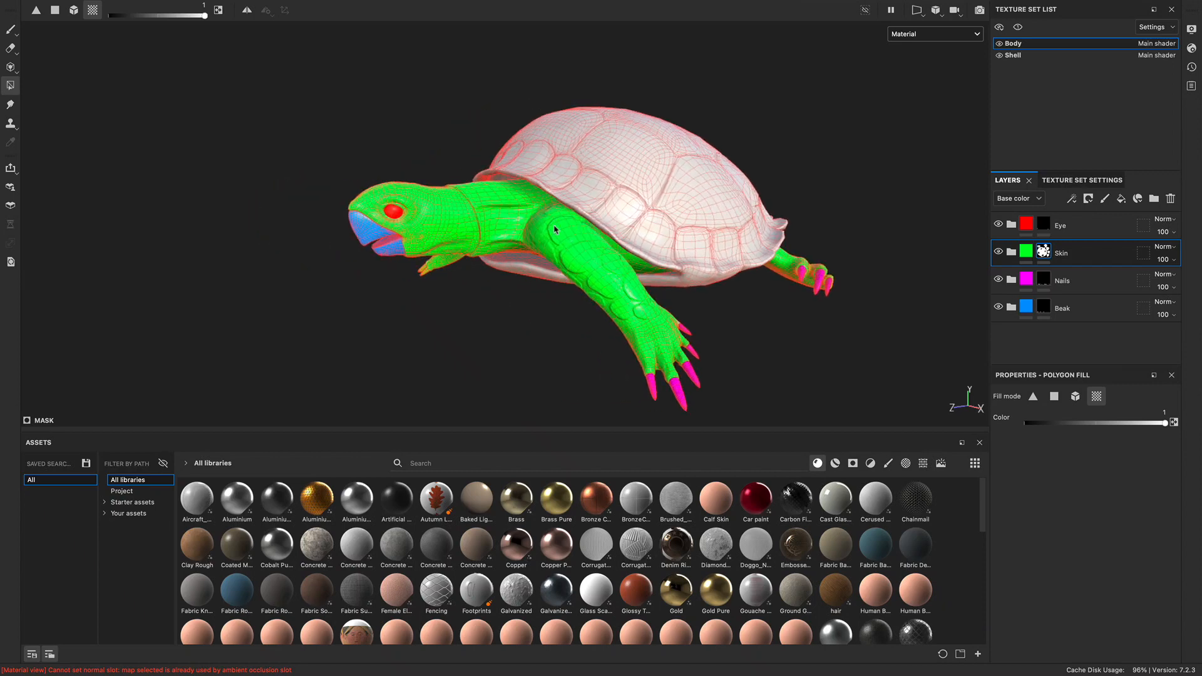
{"action": "left_click", "coordinate": [11, 30]}
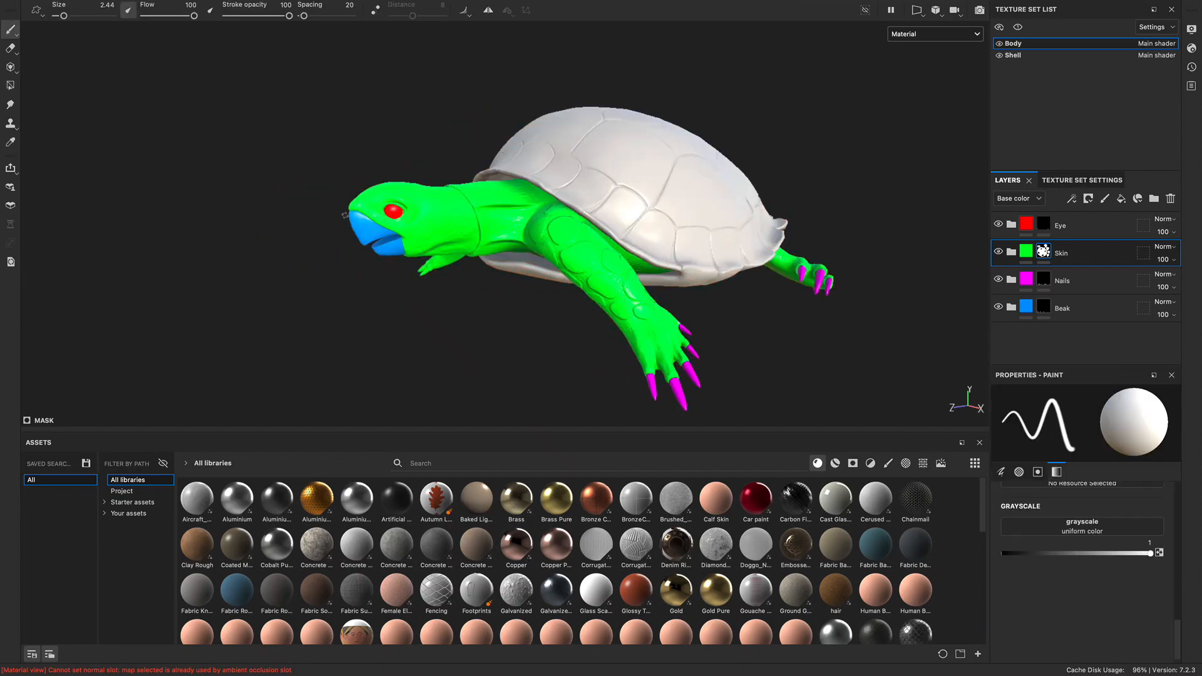
- Examine the colour-coded skin, beak, eye and nail areas on the turtle's head, neck and legs from several angles
{"action": "right_click_drag", "start_coordinate": [601, 213], "coordinate": [741, 209], "text": "alt"}
{"action": "middle_click_drag", "start_coordinate": [741, 209], "coordinate": [667, 194], "text": "alt"}
{"action": "mouse_move", "coordinate": [532, 207]}
{"action": "left_mouse_down", "text": "alt"}
{"action": "mouse_move", "coordinate": [354, 187]}
{"action": "mouse_move", "coordinate": [368, 217]}
{"action": "mouse_move", "coordinate": [421, 230]}
{"action": "left_mouse_up", "text": "alt"}
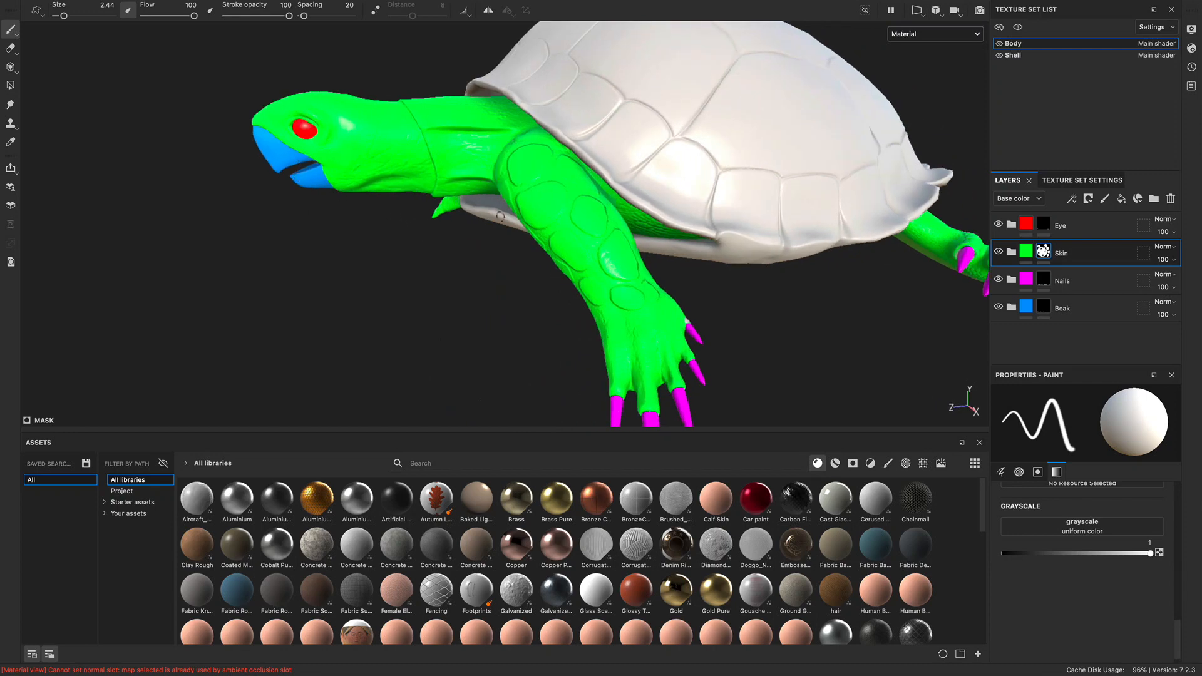
{"action": "left_click_drag", "start_coordinate": [439, 192], "coordinate": [750, 194], "text": "alt"}
{"action": "right_click_drag", "start_coordinate": [476, 229], "coordinate": [534, 199], "text": "alt"}
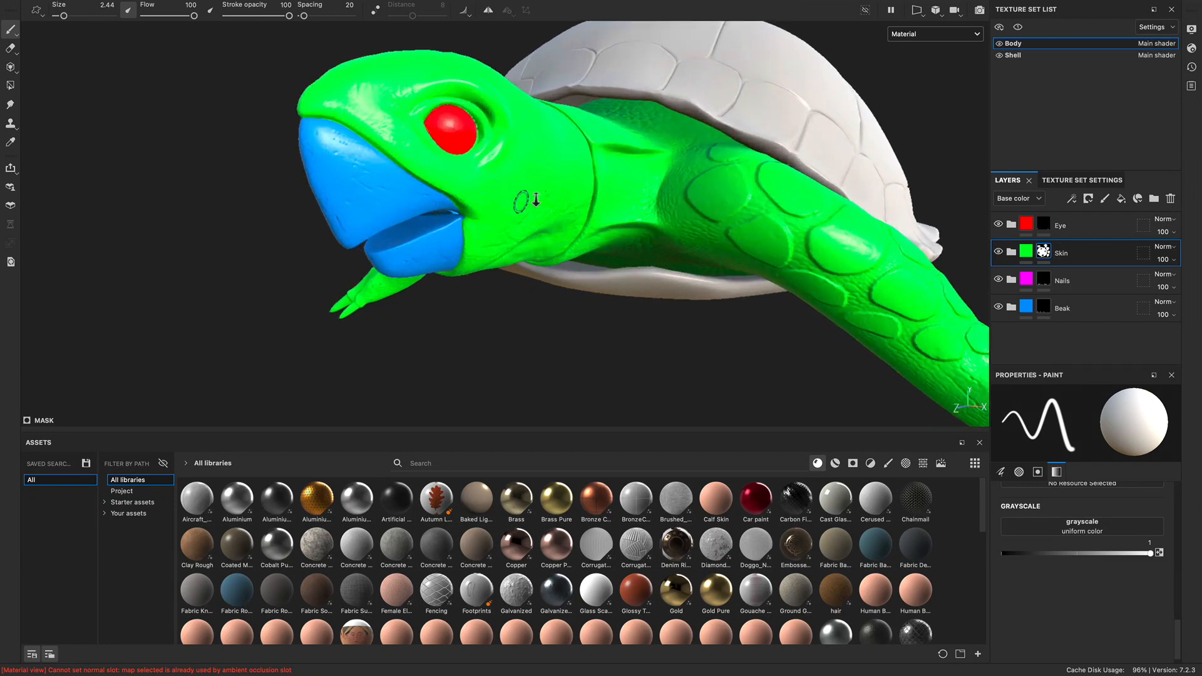
{"action": "middle_click_drag", "start_coordinate": [680, 221], "coordinate": [676, 236], "text": "alt"}
{"action": "left_click_drag", "start_coordinate": [676, 236], "coordinate": [483, 218], "text": "alt"}
{"action": "mouse_move", "coordinate": [615, 216]}
{"action": "right_mouse_down", "text": "alt"}
{"action": "mouse_move", "coordinate": [417, 234]}
{"action": "mouse_move", "coordinate": [488, 207]}
{"action": "mouse_move", "coordinate": [560, 231]}
{"action": "right_mouse_up", "text": "alt"}
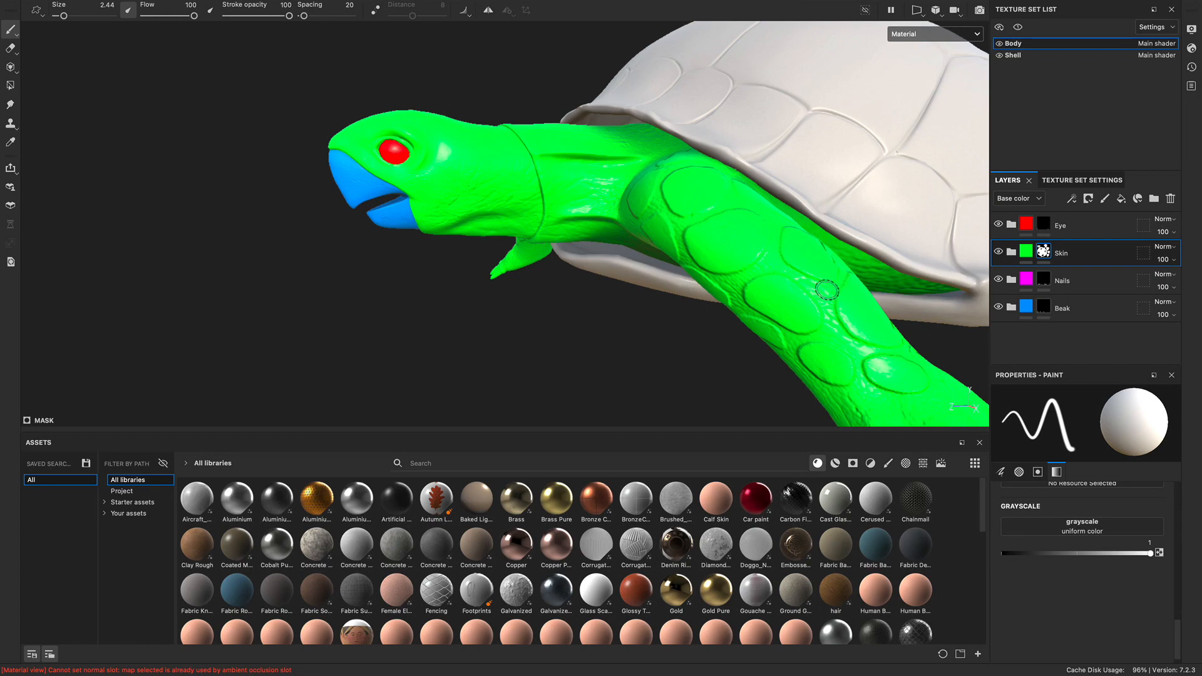
{"action": "middle_click_drag", "start_coordinate": [713, 220], "coordinate": [497, 236], "text": "alt"}
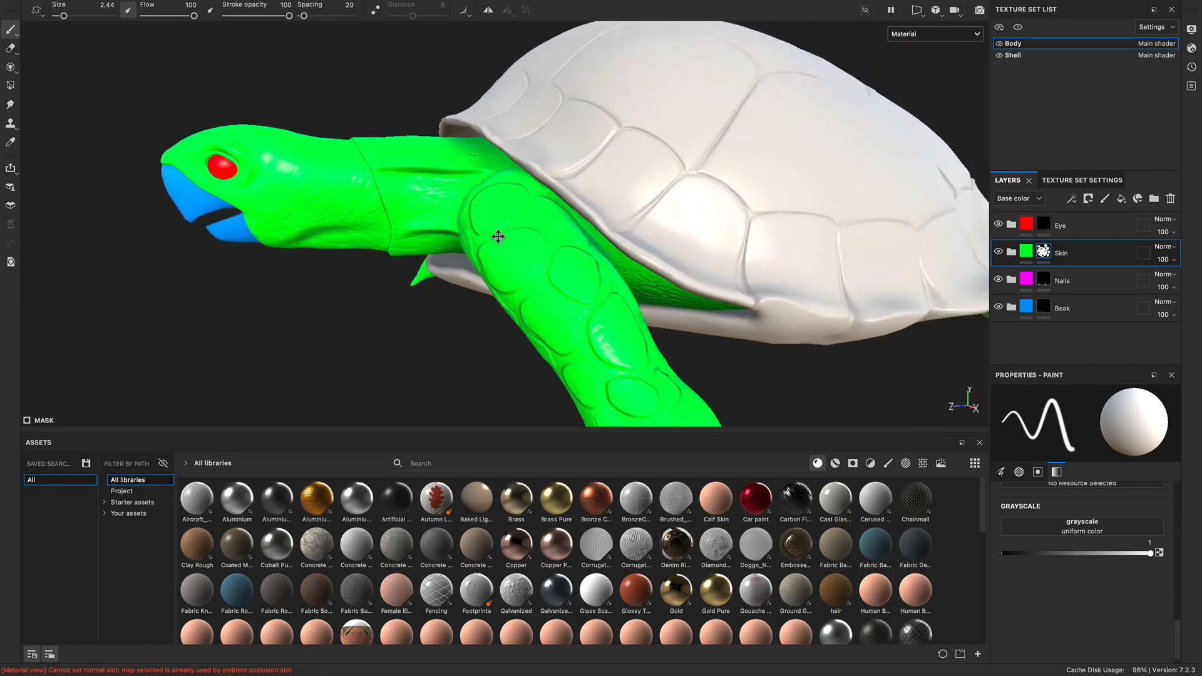
{"action": "scroll", "coordinate": [634, 241], "scroll_direction": "down", "scroll_amount": 2}
{"action": "middle_click_drag", "start_coordinate": [651, 241], "coordinate": [482, 247], "text": "alt"}
{"action": "middle_click_drag", "start_coordinate": [602, 238], "coordinate": [617, 243], "text": "alt"}
{"action": "mouse_move", "coordinate": [616, 244]}
{"action": "left_mouse_down", "text": "alt"}
{"action": "mouse_move", "coordinate": [601, 263]}
{"action": "mouse_move", "coordinate": [683, 241]}
{"action": "mouse_move", "coordinate": [666, 253]}
{"action": "left_mouse_up", "text": "alt"}
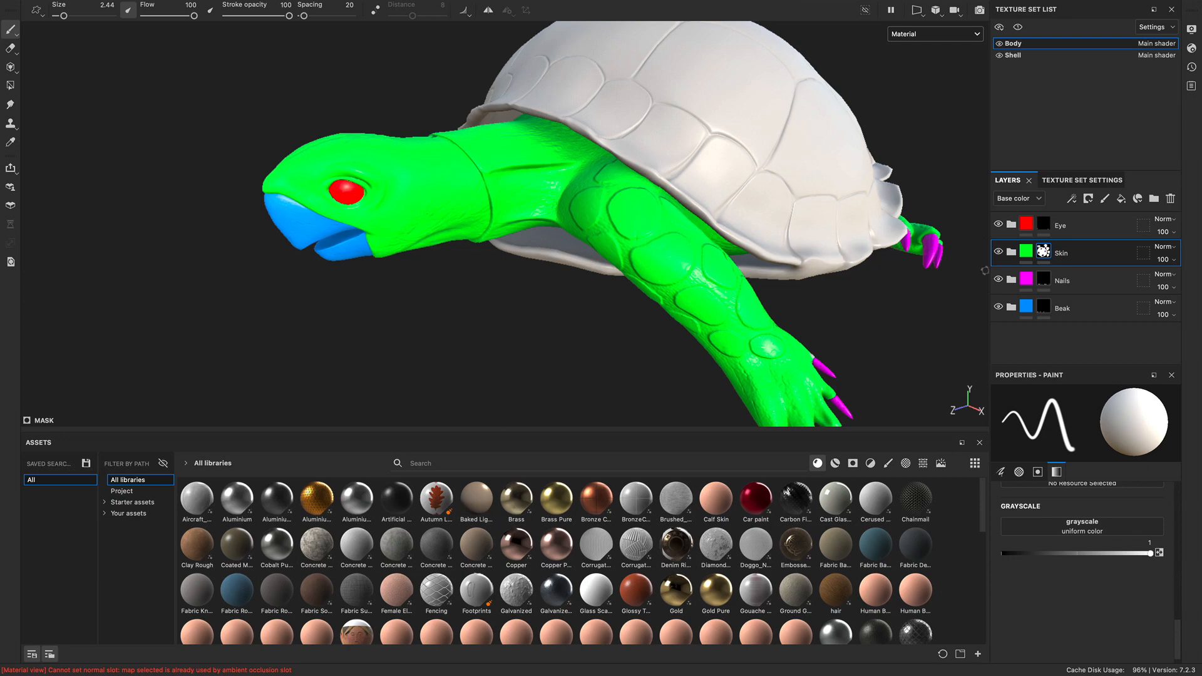
- Set the base color of the fill layer in the Eye folder to dark grey 484848 and collapse the folder
{"action": "left_click", "coordinate": [1011, 224]}
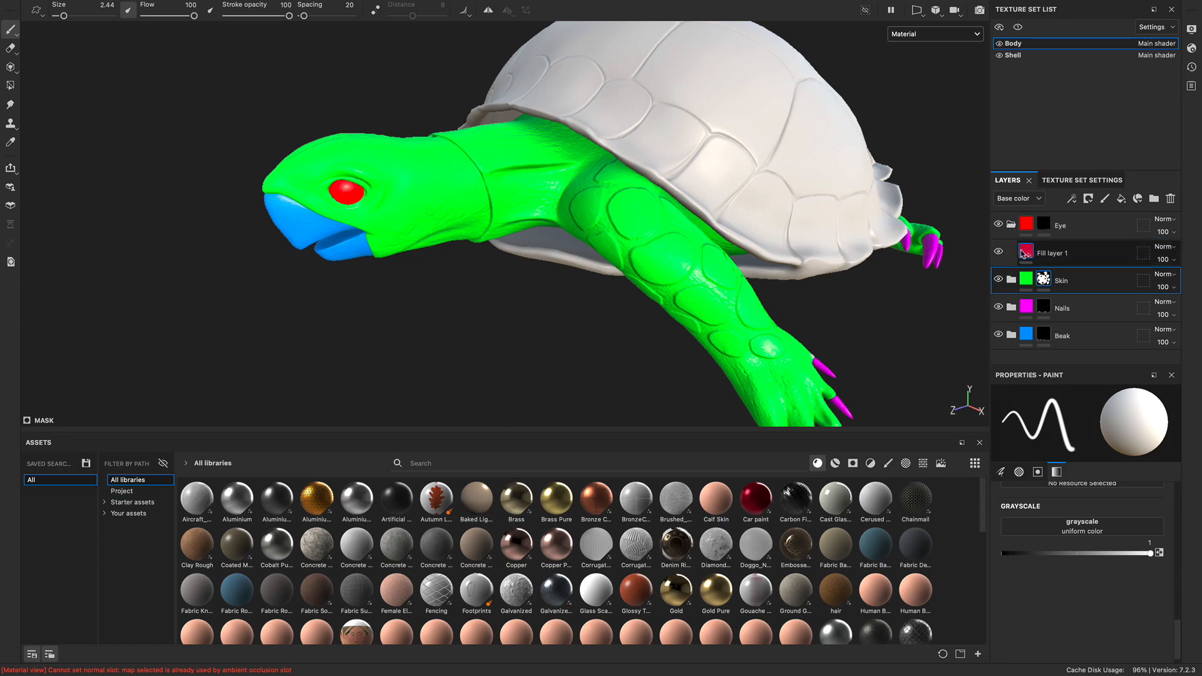
{"action": "left_click", "coordinate": [1030, 256]}
{"action": "left_click", "coordinate": [1027, 443]}
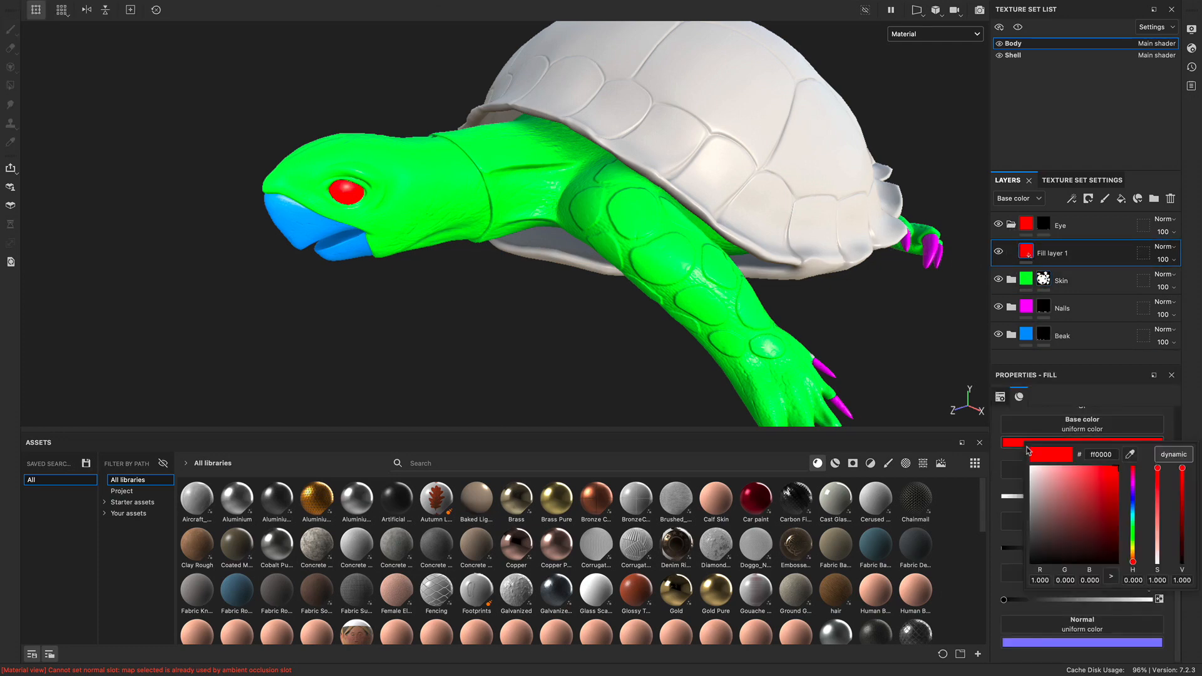
{"action": "mouse_move", "coordinate": [1073, 517]}
{"action": "left_mouse_down"}
{"action": "mouse_move", "coordinate": [1021, 529]}
{"action": "mouse_move", "coordinate": [1013, 542]}
{"action": "left_mouse_up"}
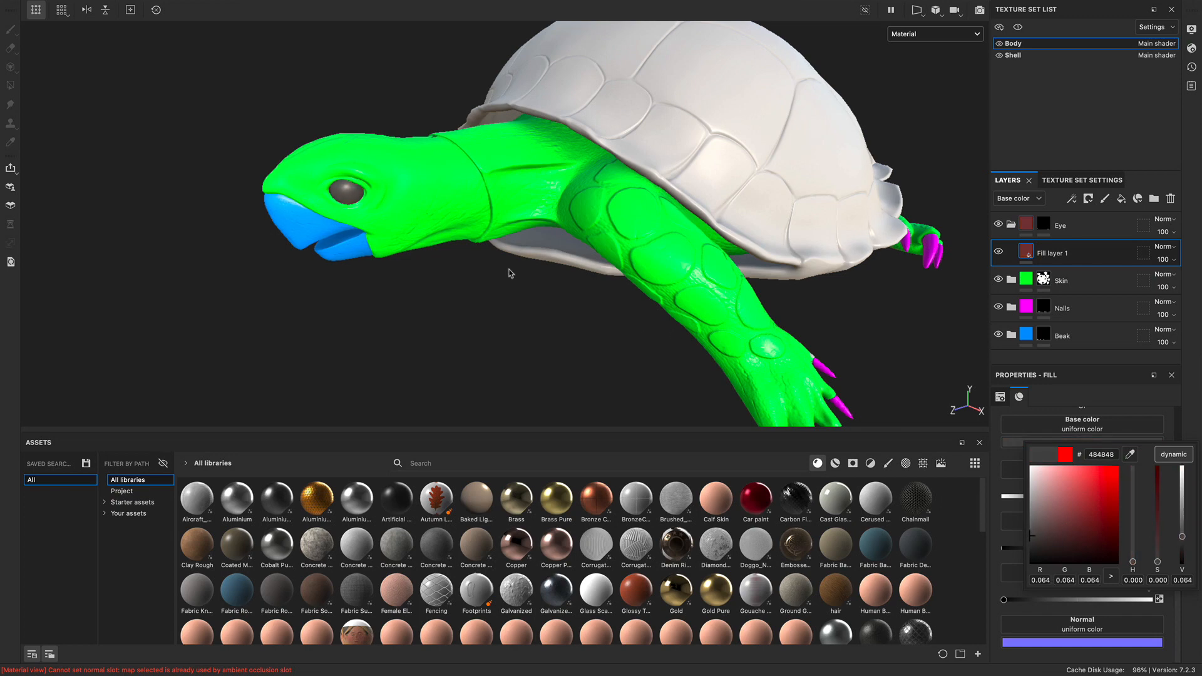
{"action": "left_click", "coordinate": [501, 291]}
{"action": "left_click_drag", "start_coordinate": [494, 332], "coordinate": [490, 303], "text": "alt"}
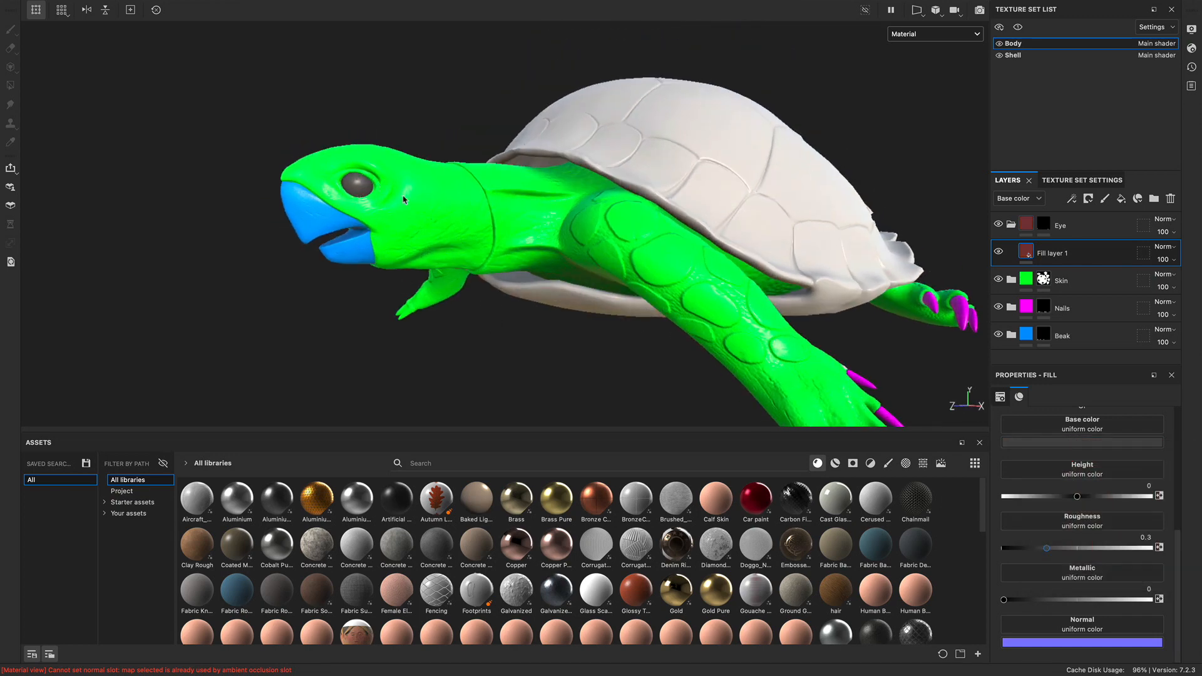
{"action": "left_click", "coordinate": [1011, 224]}
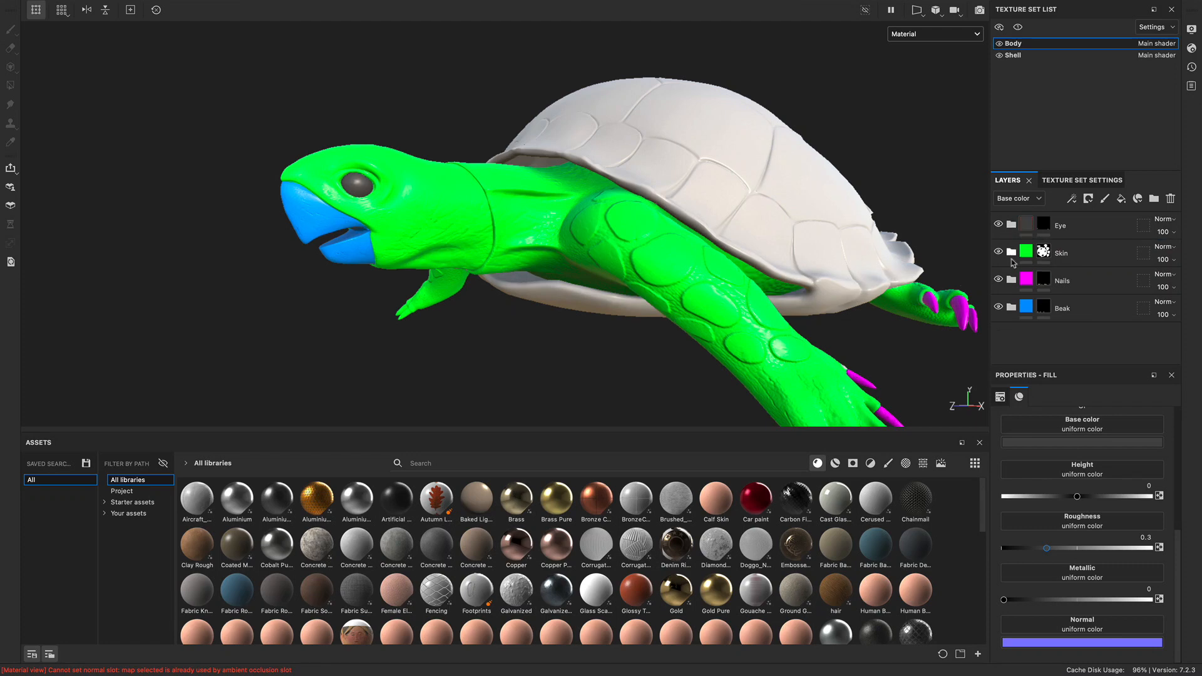
- Set the base color of the fill layer in the Skin folder to a dark green and collapse the folder
{"action": "left_click", "coordinate": [1011, 253]}
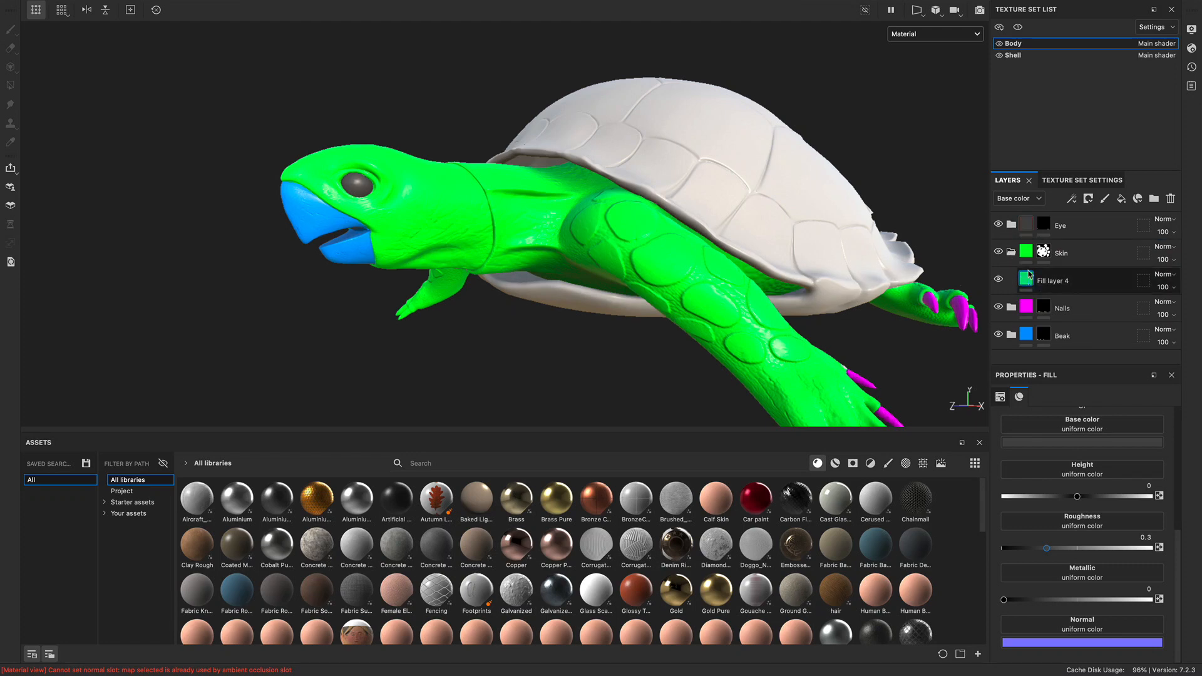
{"action": "left_click", "coordinate": [1054, 283]}
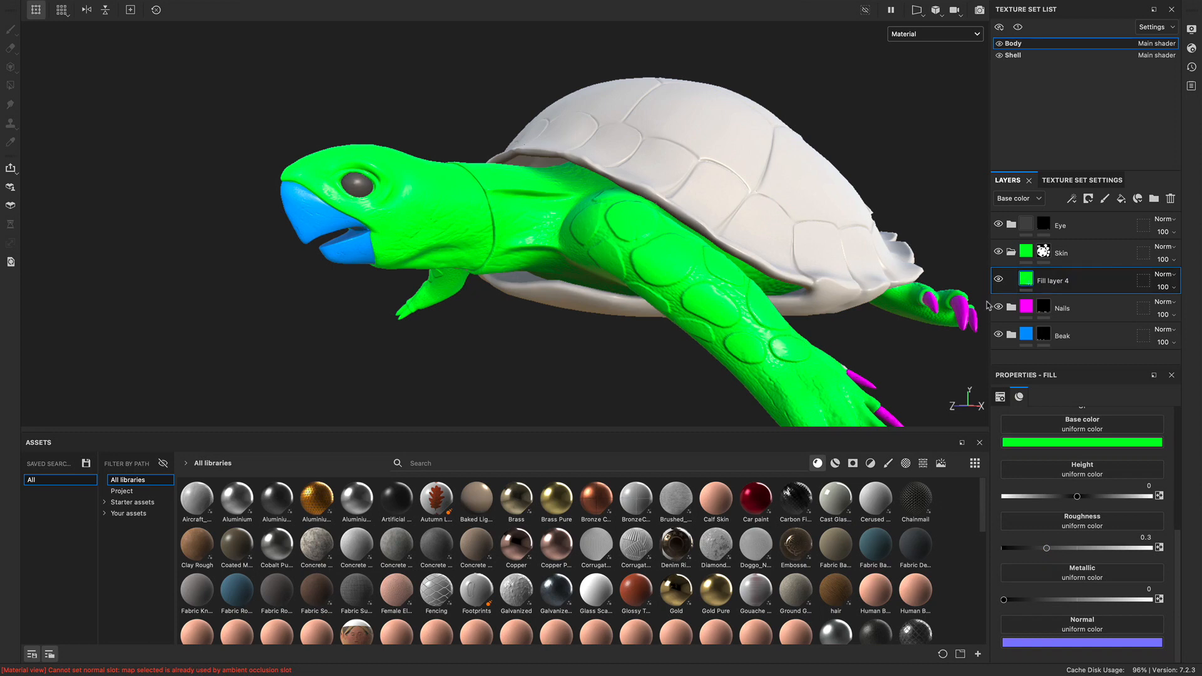
{"action": "left_click", "coordinate": [1027, 443]}
{"action": "left_click_drag", "start_coordinate": [1097, 526], "coordinate": [1072, 540]}
{"action": "left_click_drag", "start_coordinate": [558, 264], "coordinate": [514, 286], "text": "alt"}
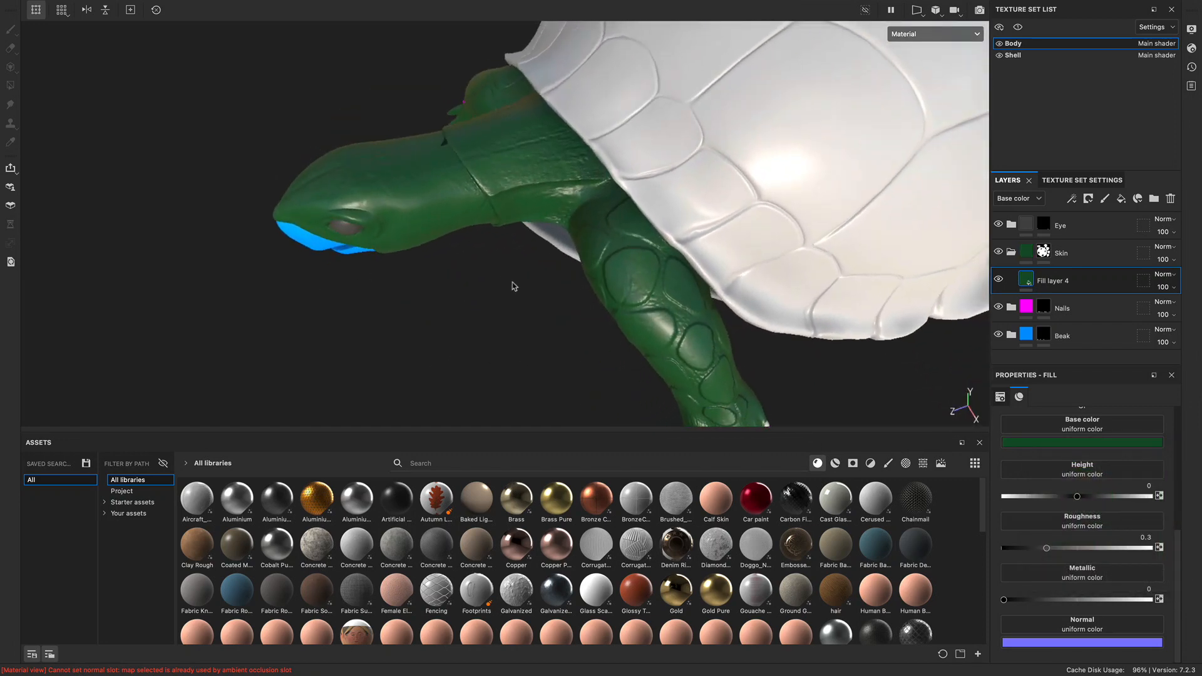
{"action": "left_click_drag", "start_coordinate": [537, 326], "coordinate": [664, 269], "text": "alt"}
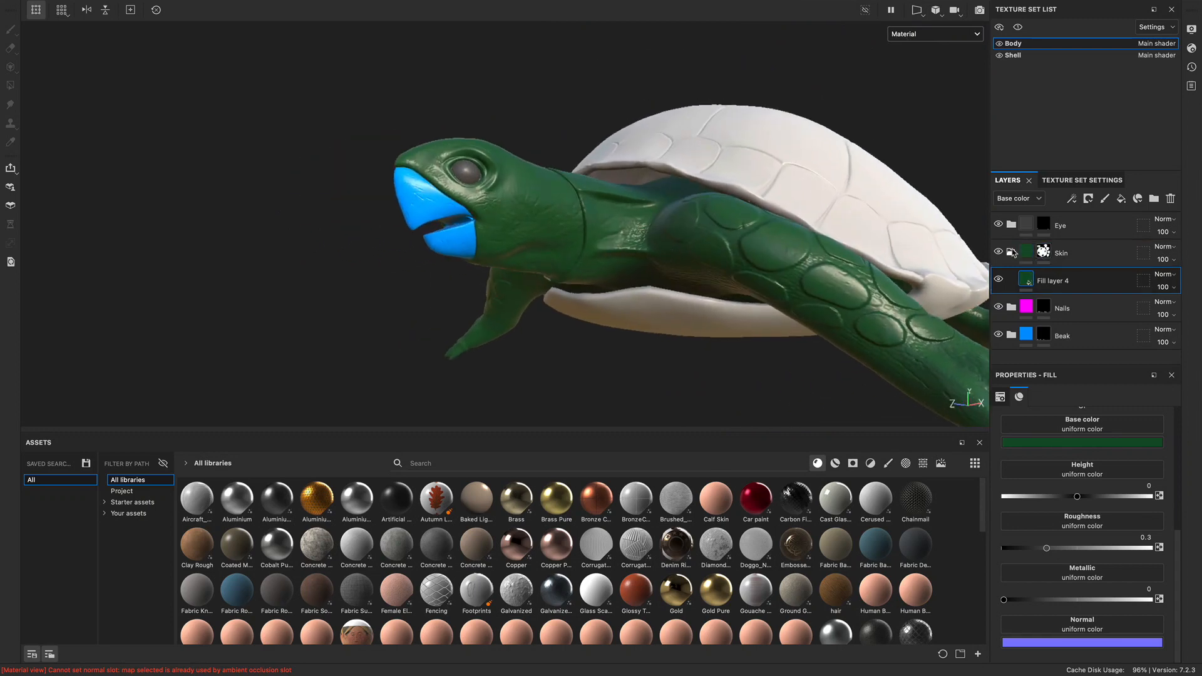
{"action": "left_click", "coordinate": [1012, 253]}
- Set the base color of the fill layer in the Nails folder to neutral grey 747474
{"action": "left_click", "coordinate": [1011, 280]}
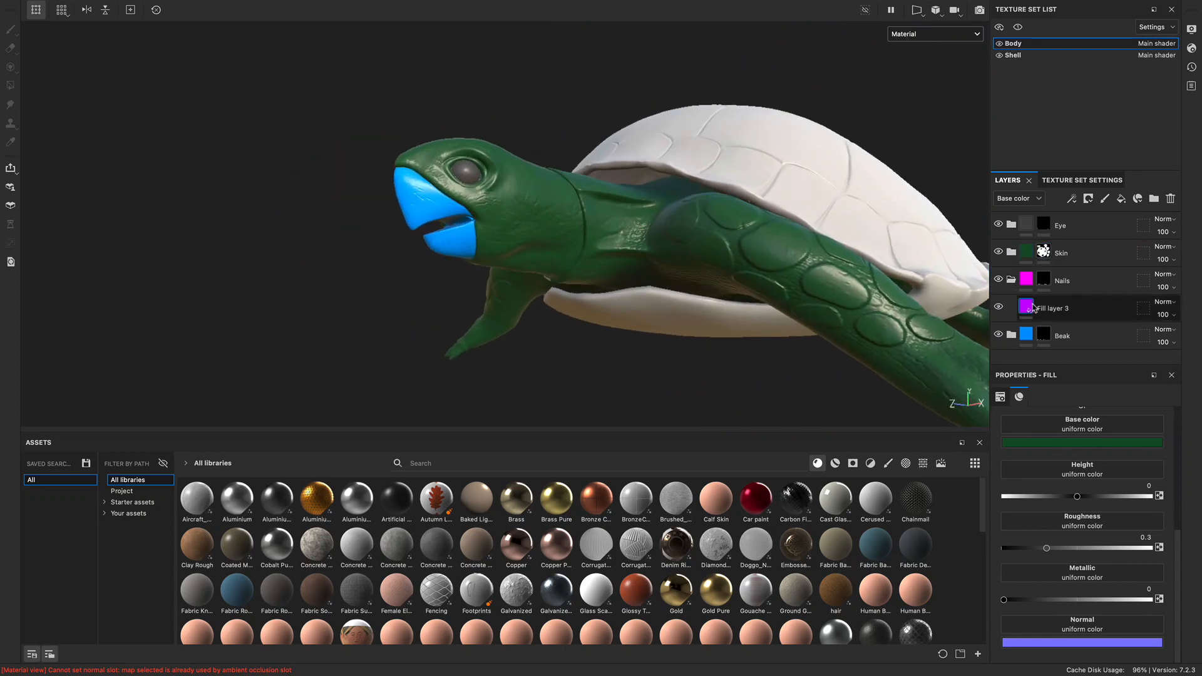
{"action": "left_click", "coordinate": [1059, 308]}
{"action": "middle_click_drag", "start_coordinate": [873, 335], "coordinate": [460, 159]}
{"action": "left_click_drag", "start_coordinate": [461, 159], "coordinate": [567, 326], "text": "alt"}
{"action": "left_click", "coordinate": [1011, 443]}
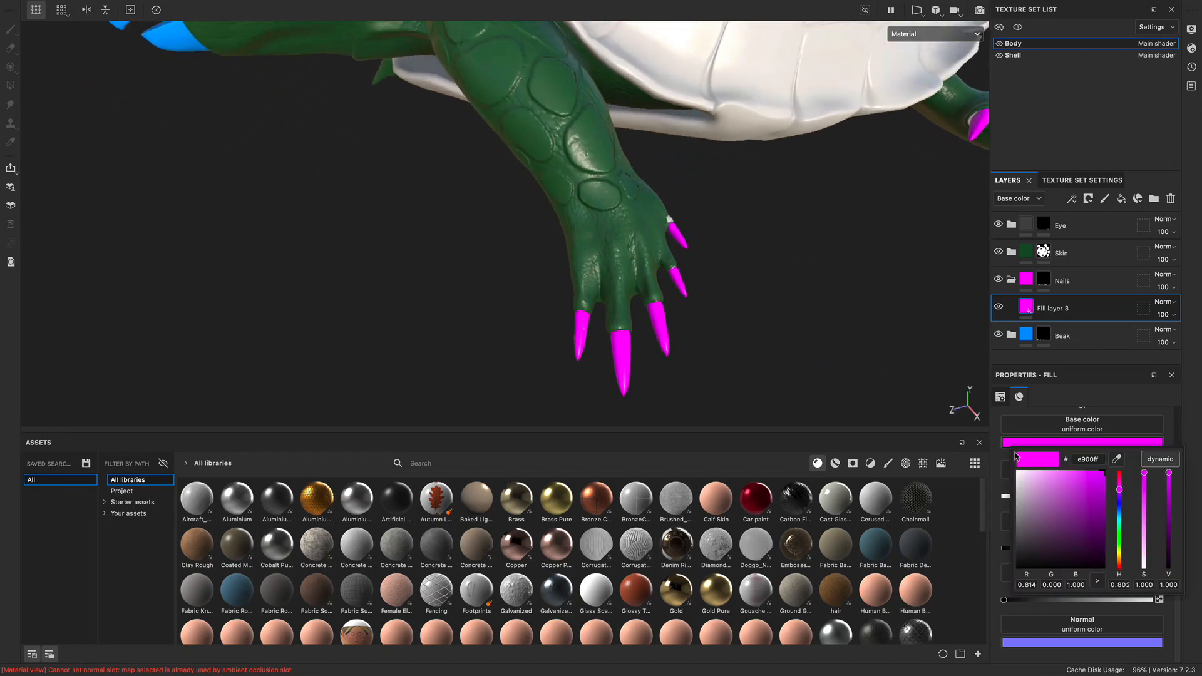
{"action": "left_click_drag", "start_coordinate": [1029, 523], "coordinate": [1000, 531]}
{"action": "left_click_drag", "start_coordinate": [824, 351], "coordinate": [789, 338], "text": "alt"}
- Tint the nails' base color to a muted olive, 605f3e
{"action": "left_click", "coordinate": [1027, 443]}
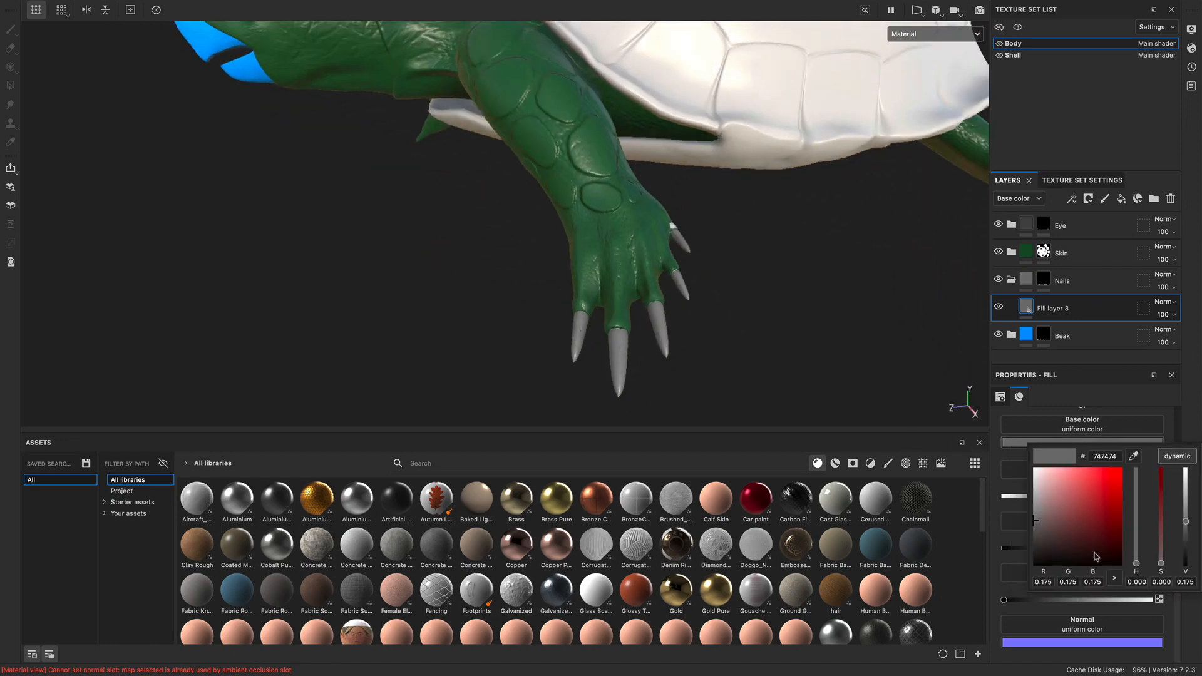
{"action": "left_click_drag", "start_coordinate": [1138, 565], "coordinate": [1140, 553]}
{"action": "left_click_drag", "start_coordinate": [1036, 521], "coordinate": [1063, 530]}
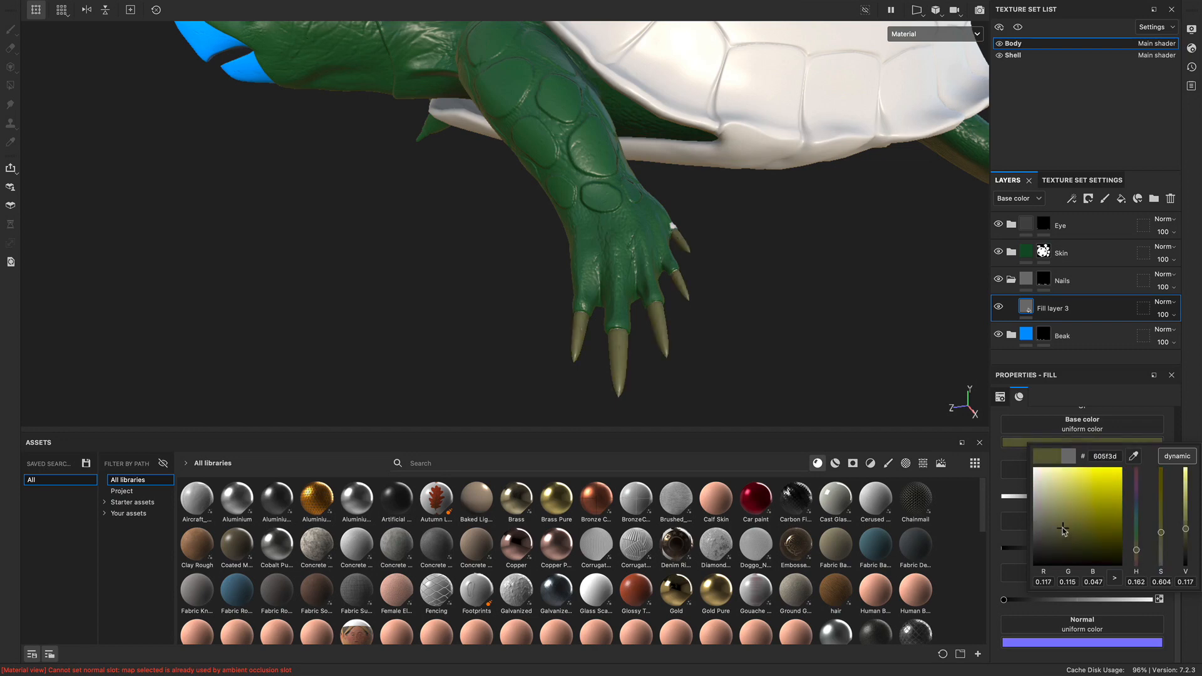
{"action": "left_click_drag", "start_coordinate": [550, 321], "coordinate": [709, 370], "text": "alt"}
- Shift the hue of the nails' base color to brown, 604f3e
{"action": "left_click", "coordinate": [1033, 445]}
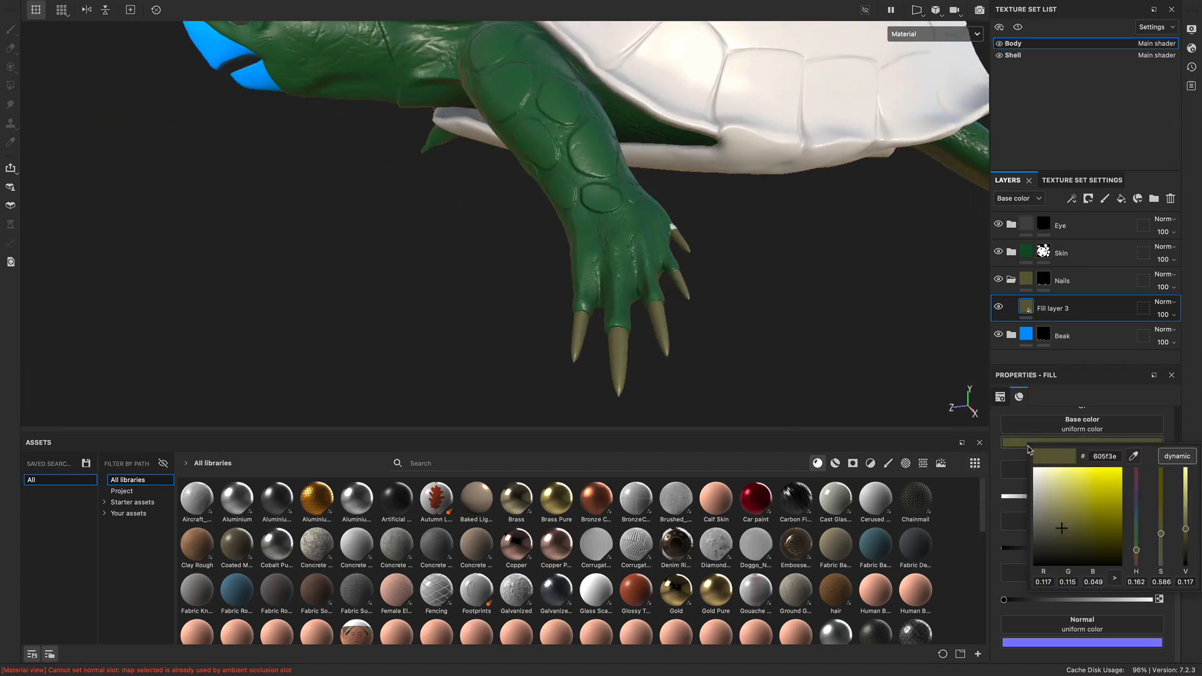
{"action": "left_click_drag", "start_coordinate": [1138, 553], "coordinate": [1139, 561]}
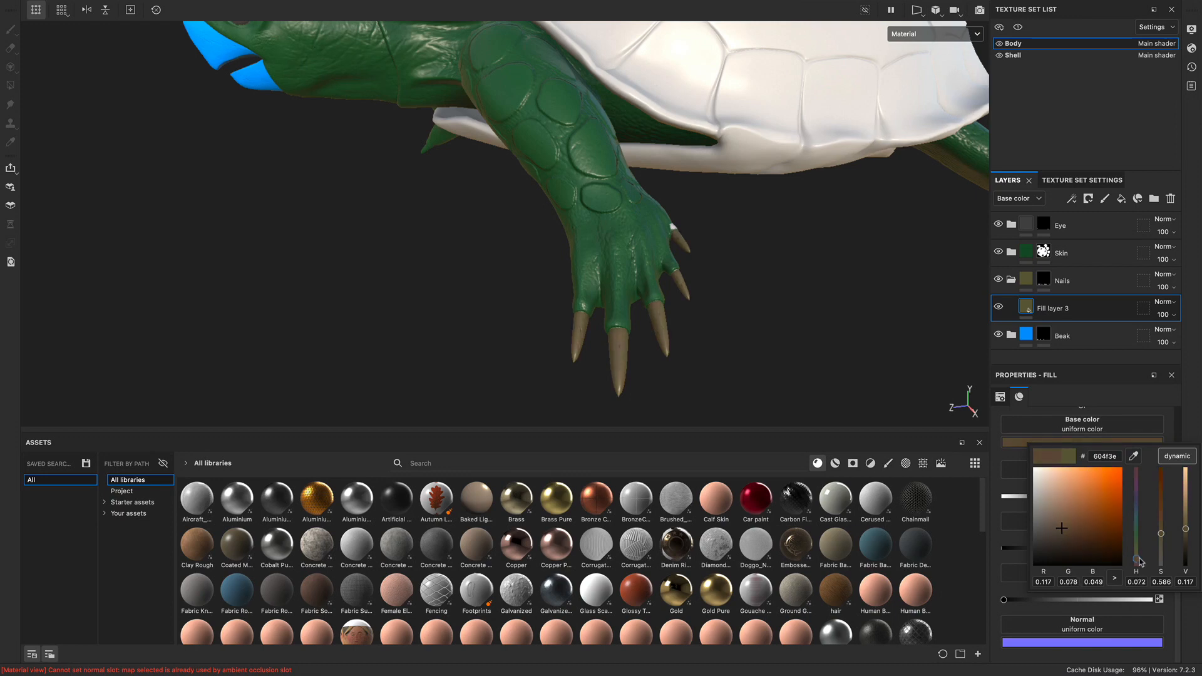
{"action": "left_click_drag", "start_coordinate": [685, 339], "coordinate": [611, 268], "text": "alt"}
- Collapse the Nails folder and set the base color of the Beak folder's fill layer to neutral grey 8b8b8b
{"action": "middle_click_drag", "start_coordinate": [502, 259], "coordinate": [839, 263], "text": "alt"}
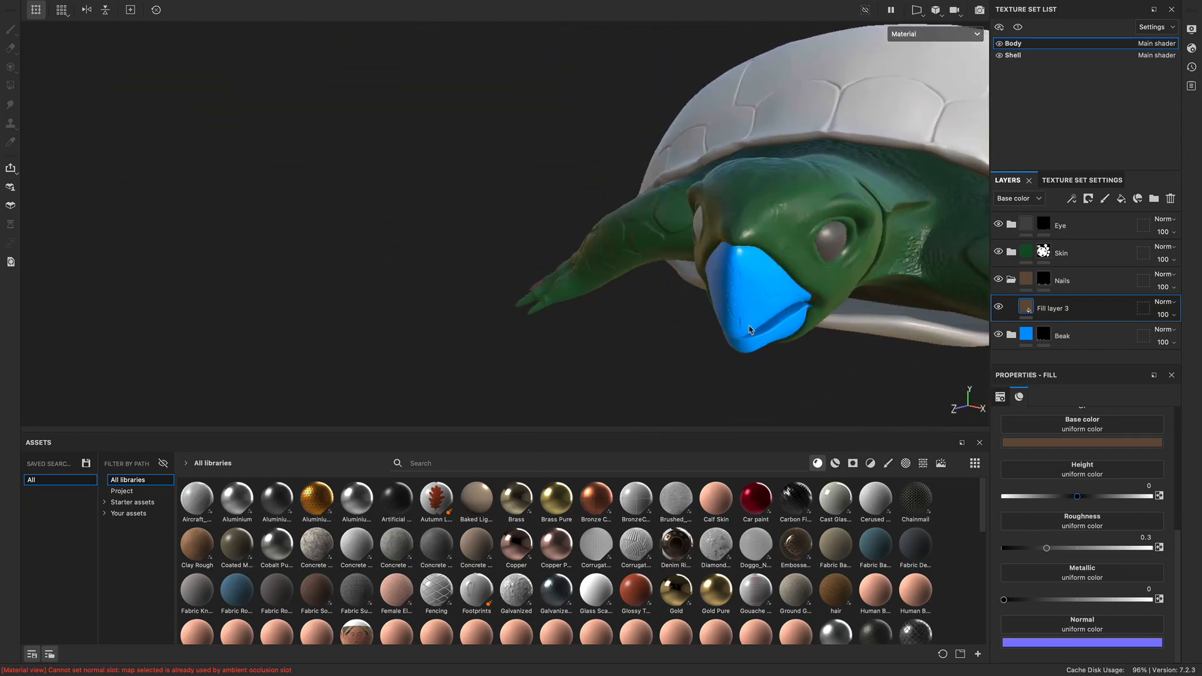
{"action": "left_click_drag", "start_coordinate": [839, 263], "coordinate": [561, 300], "text": "alt"}
{"action": "middle_click_drag", "start_coordinate": [746, 329], "coordinate": [522, 289], "text": "alt"}
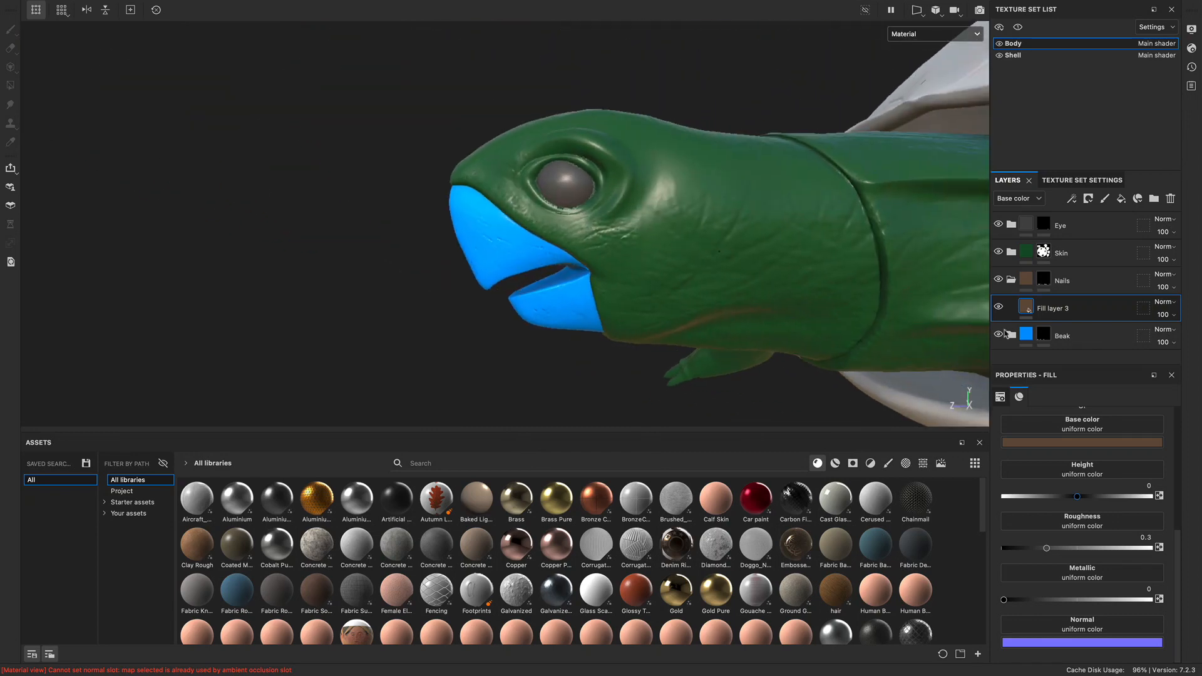
{"action": "left_click", "coordinate": [1012, 280]}
{"action": "left_click", "coordinate": [1011, 307]}
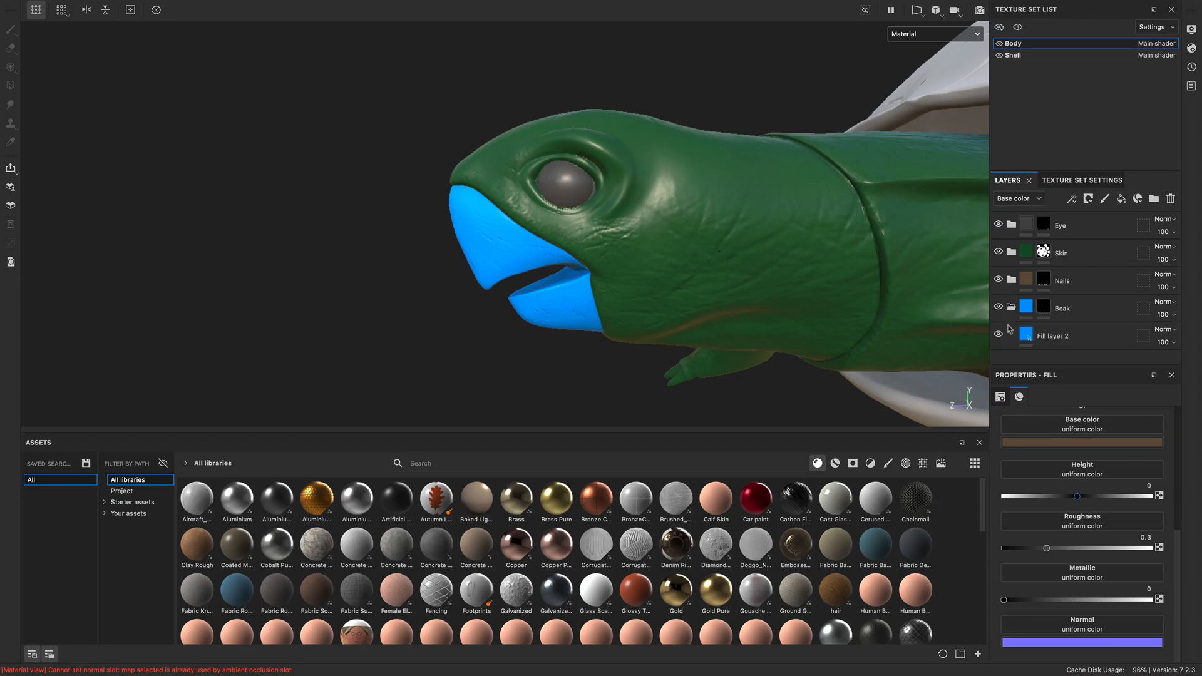
{"action": "left_click", "coordinate": [1010, 331]}
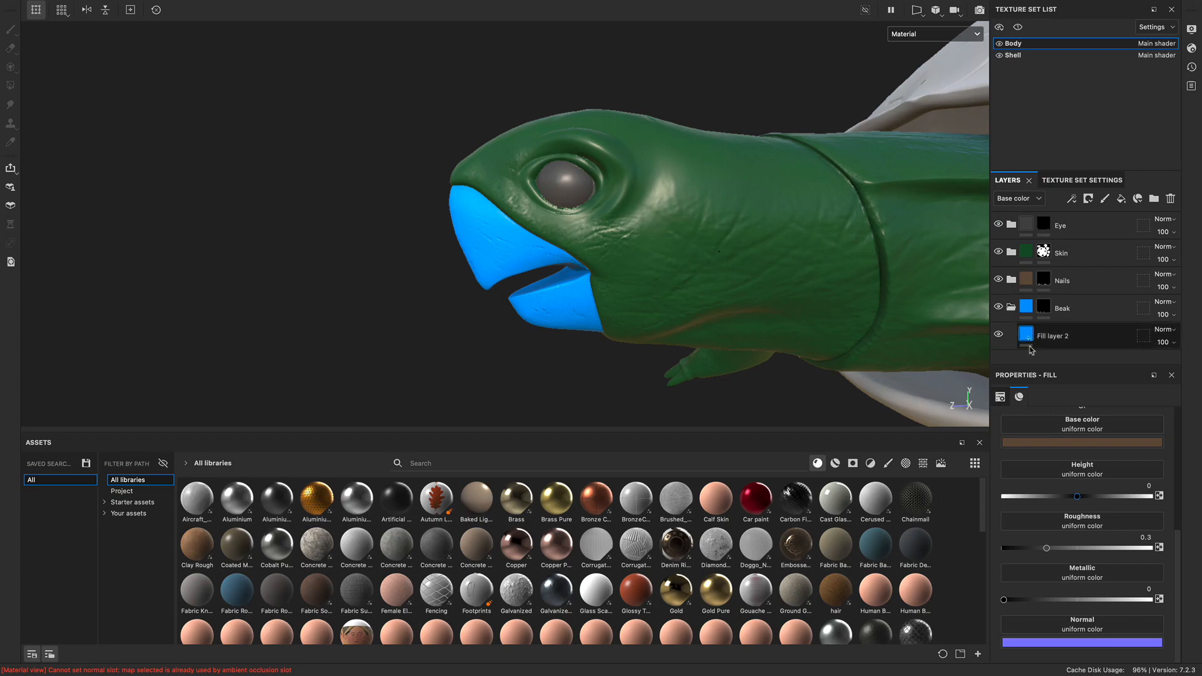
{"action": "left_click", "coordinate": [1083, 443]}
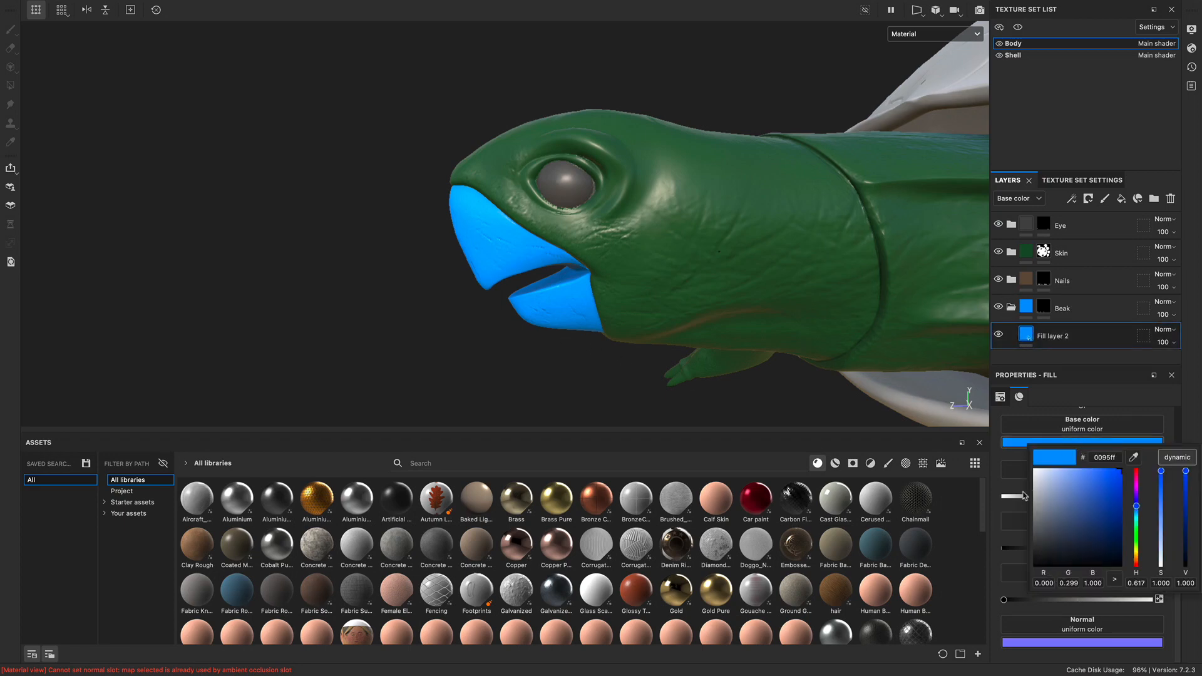
{"action": "left_click_drag", "start_coordinate": [1075, 519], "coordinate": [1022, 518]}
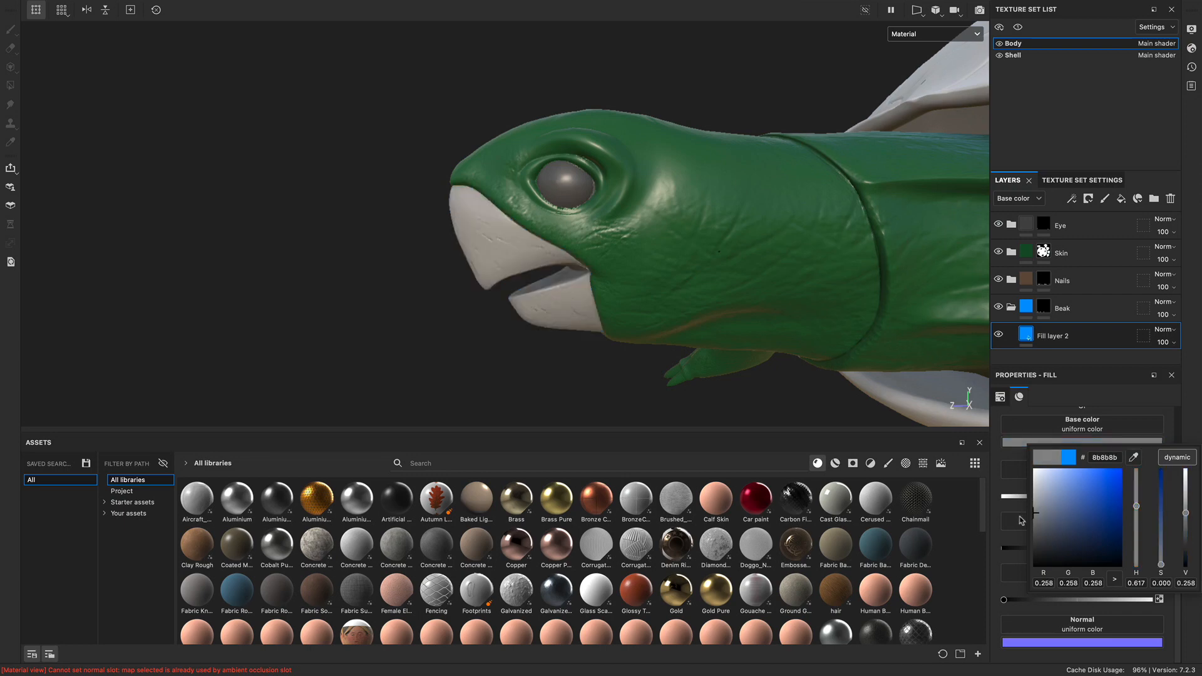
{"action": "left_click_drag", "start_coordinate": [651, 378], "coordinate": [642, 313], "text": "alt"}
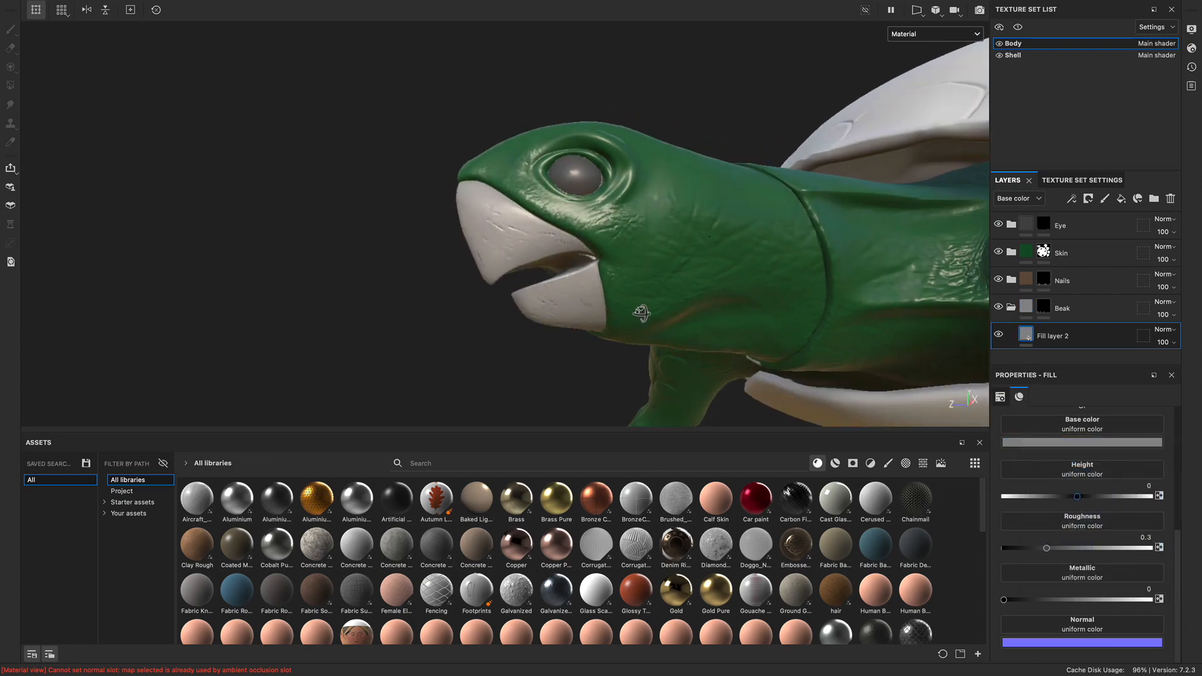
- Tint the beak's base color to a yellowish tan, 8b7e59
{"action": "left_click", "coordinate": [1036, 444]}
{"action": "left_click_drag", "start_coordinate": [1137, 565], "coordinate": [1137, 556]}
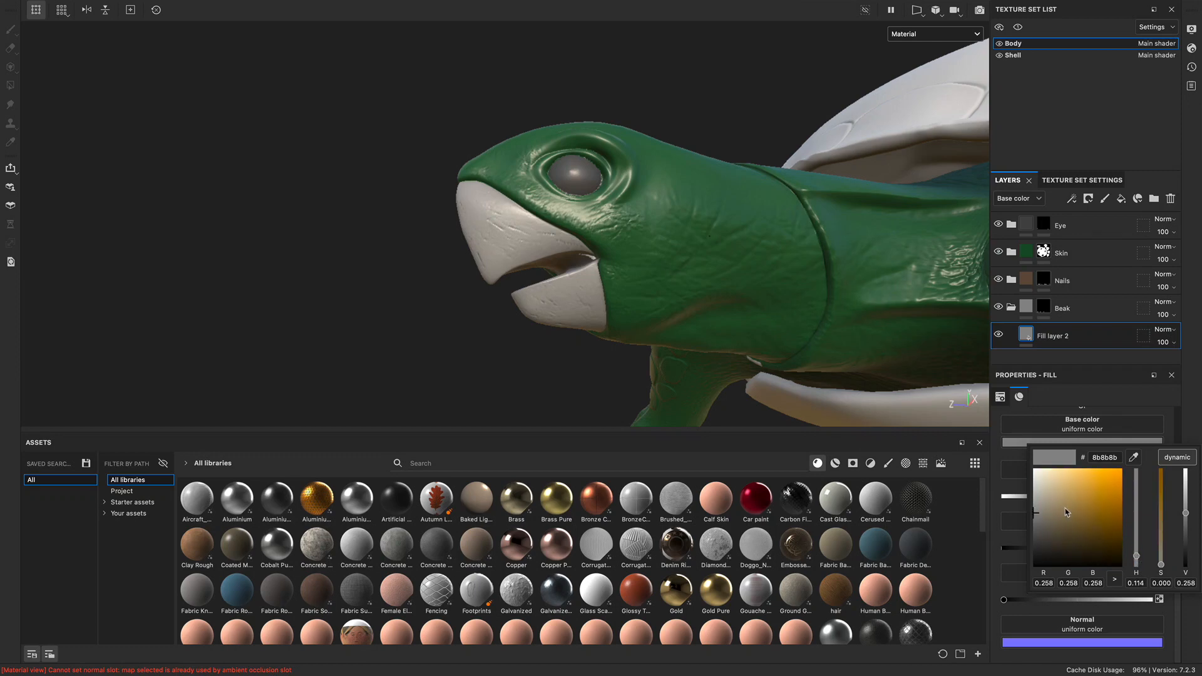
{"action": "left_click_drag", "start_coordinate": [1054, 515], "coordinate": [1065, 515]}
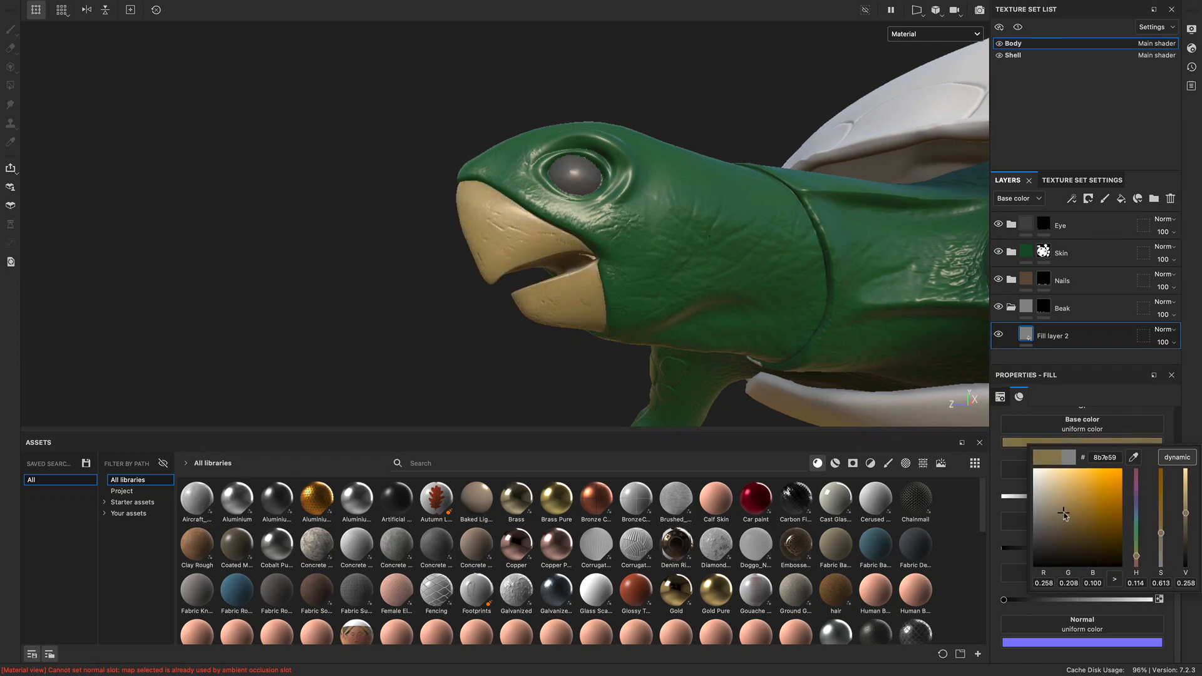
- Delete the Eye folder from the Shell texture set
{"action": "left_click_drag", "start_coordinate": [976, 269], "coordinate": [507, 280], "text": "alt"}
{"action": "scroll", "coordinate": [485, 246], "scroll_direction": "down", "scroll_amount": 3}
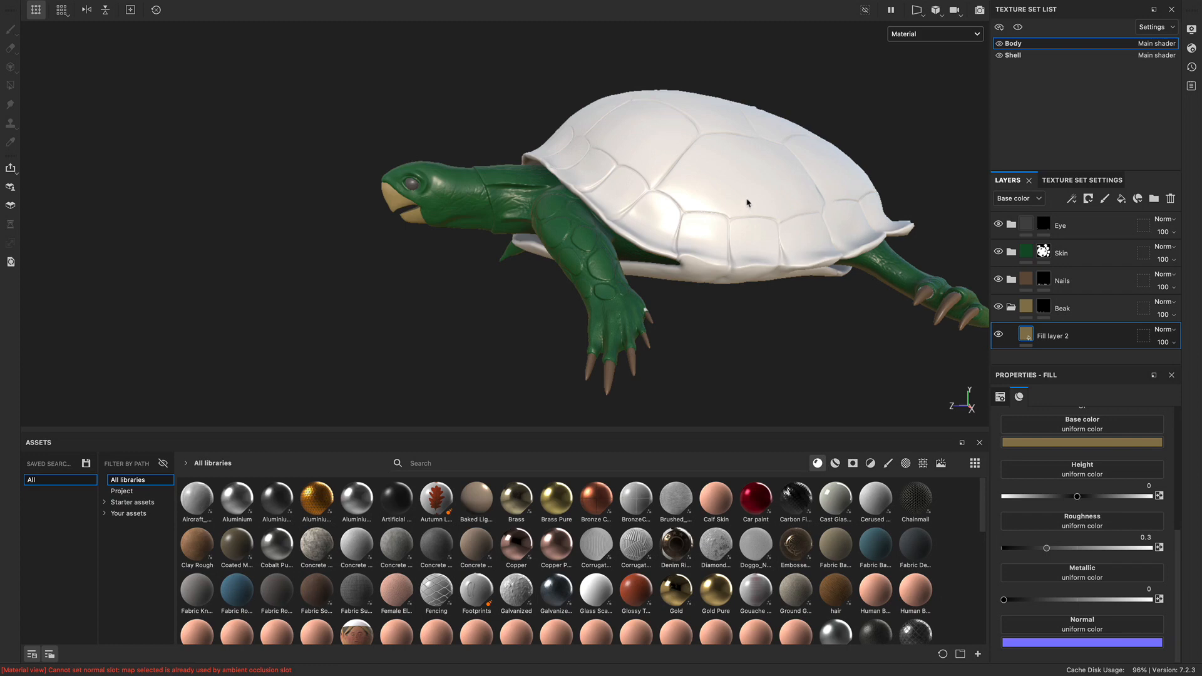
{"action": "left_click_drag", "start_coordinate": [746, 200], "coordinate": [701, 210], "text": "alt"}
{"action": "left_click", "coordinate": [1022, 57]}
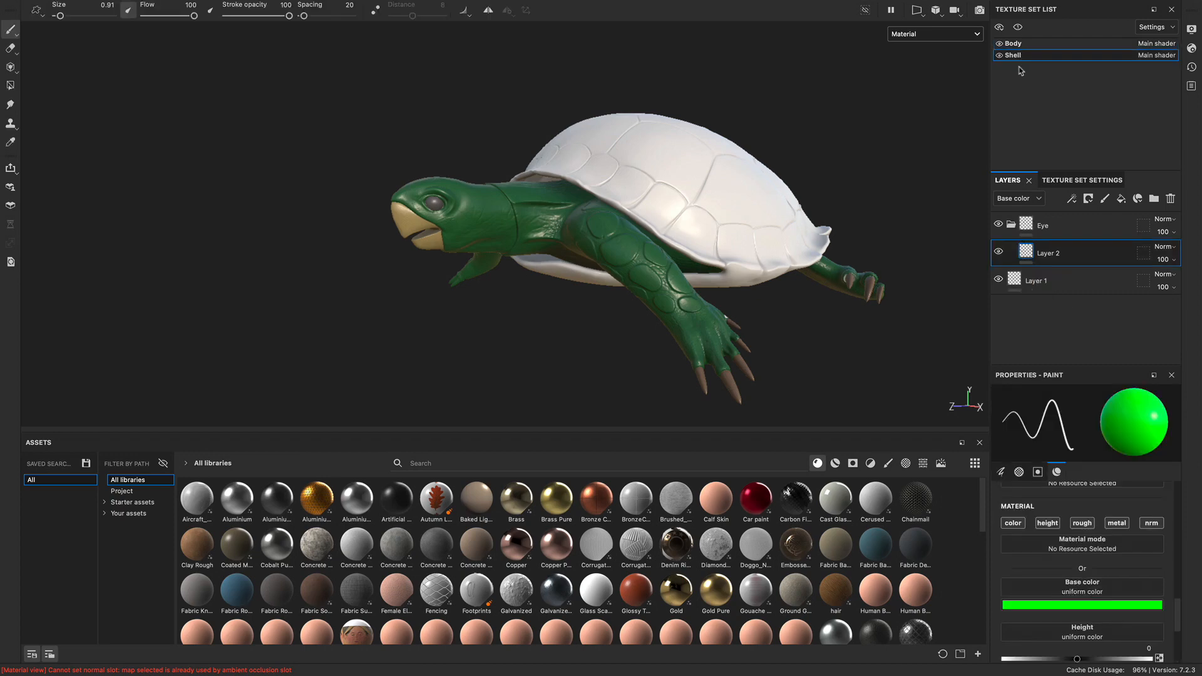
{"action": "left_click", "coordinate": [1011, 224]}
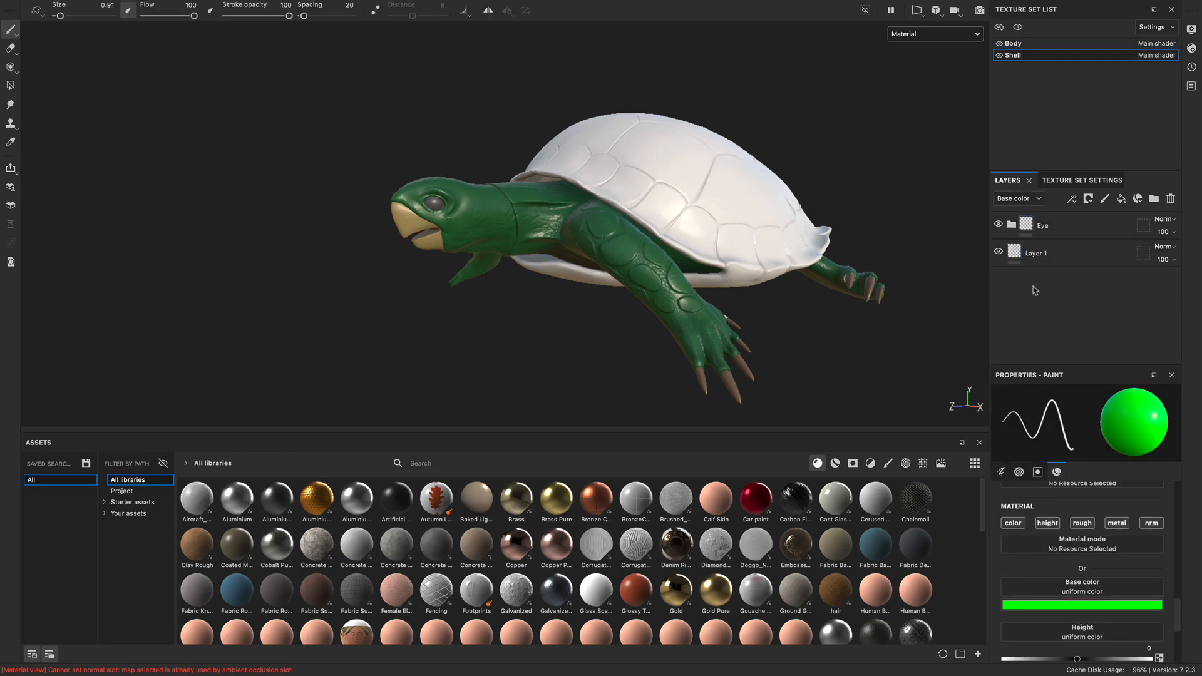
{"action": "left_click", "coordinate": [1051, 229]}
{"action": "key", "text": "Delete"}
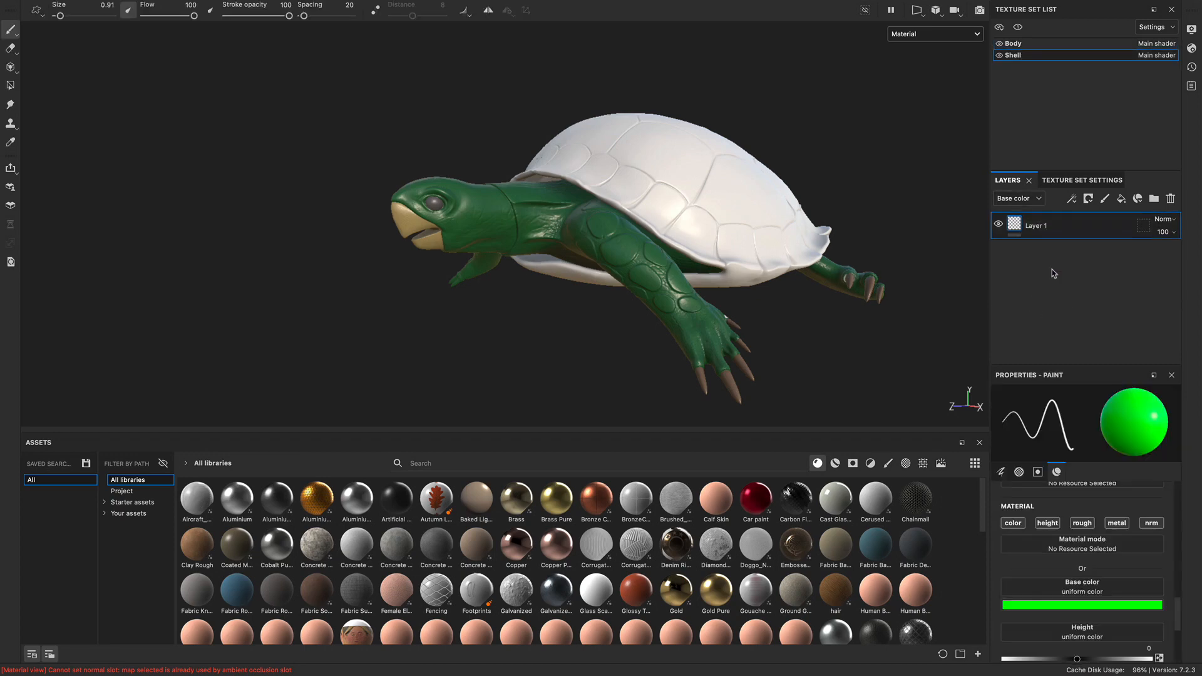
- Create a folder named SHell in the Shell texture set and add a black mask to it
{"action": "left_click", "coordinate": [1154, 199]}
{"action": "double_click", "coordinate": [1052, 226]}
{"action": "type", "text": "SHell"}
{"action": "key", "text": "Return"}
{"action": "right_click", "coordinate": [1051, 232]}
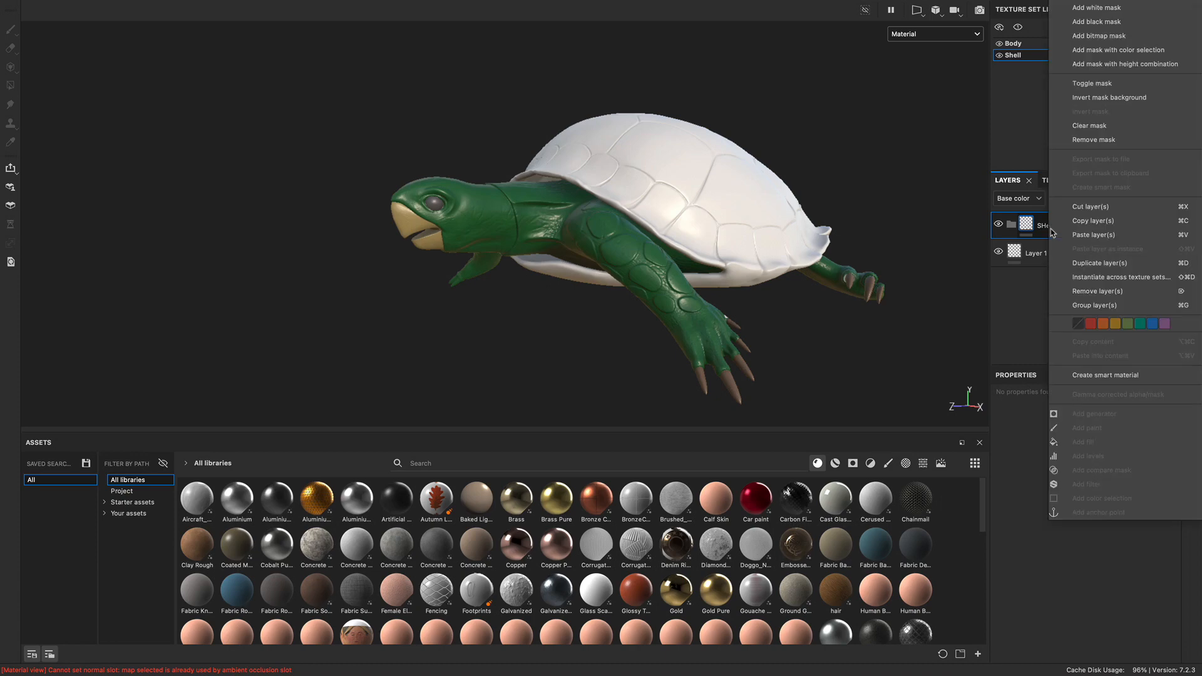
{"action": "left_click", "coordinate": [1102, 22]}
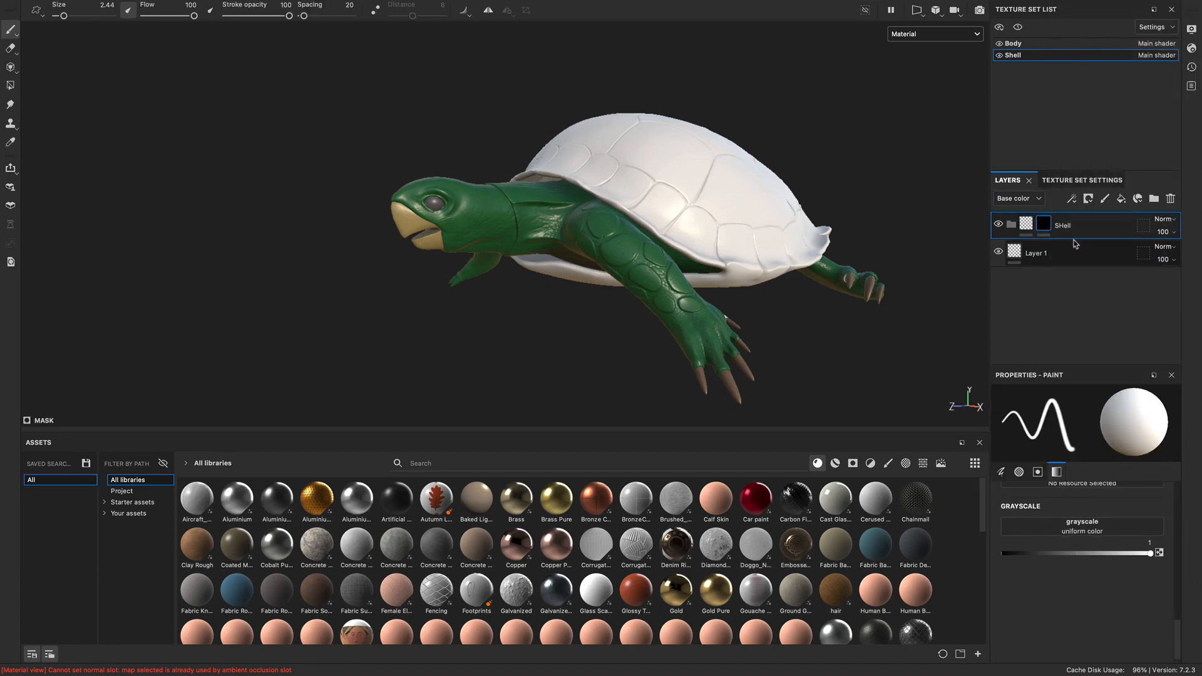
- Fill the whole shell mesh into the SHell folder's mask using mesh-mode Polygon Fill, and check it in the Mask view
{"action": "left_click", "coordinate": [10, 87]}
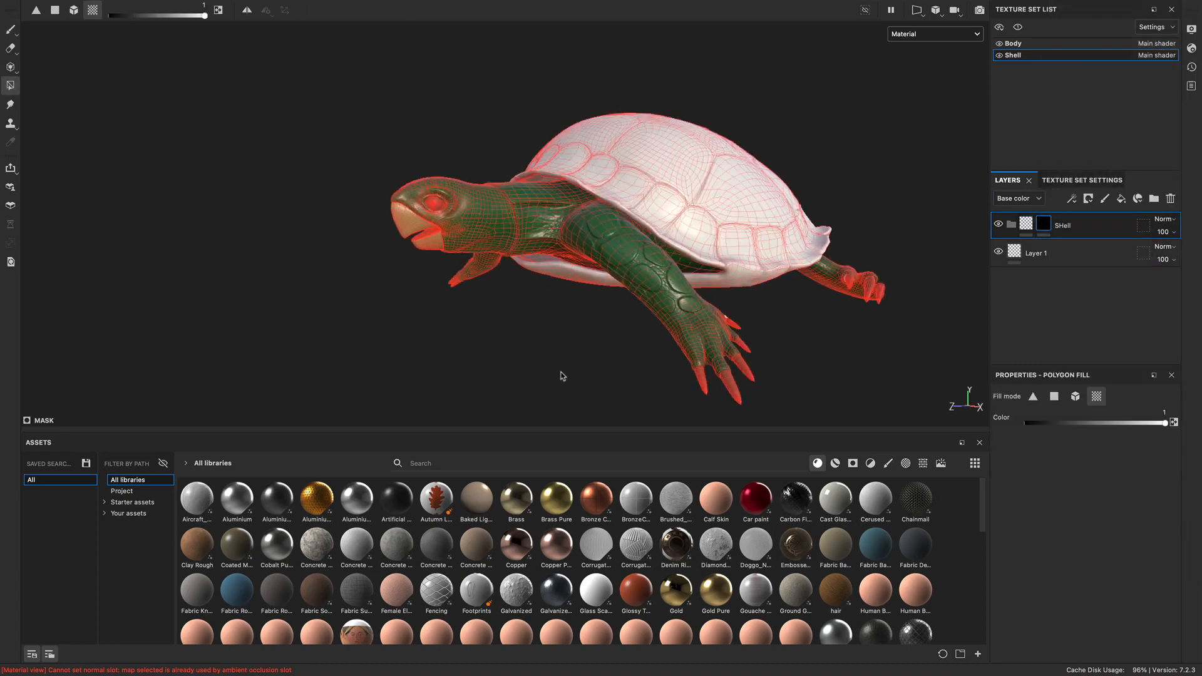
{"action": "left_click", "coordinate": [1075, 396]}
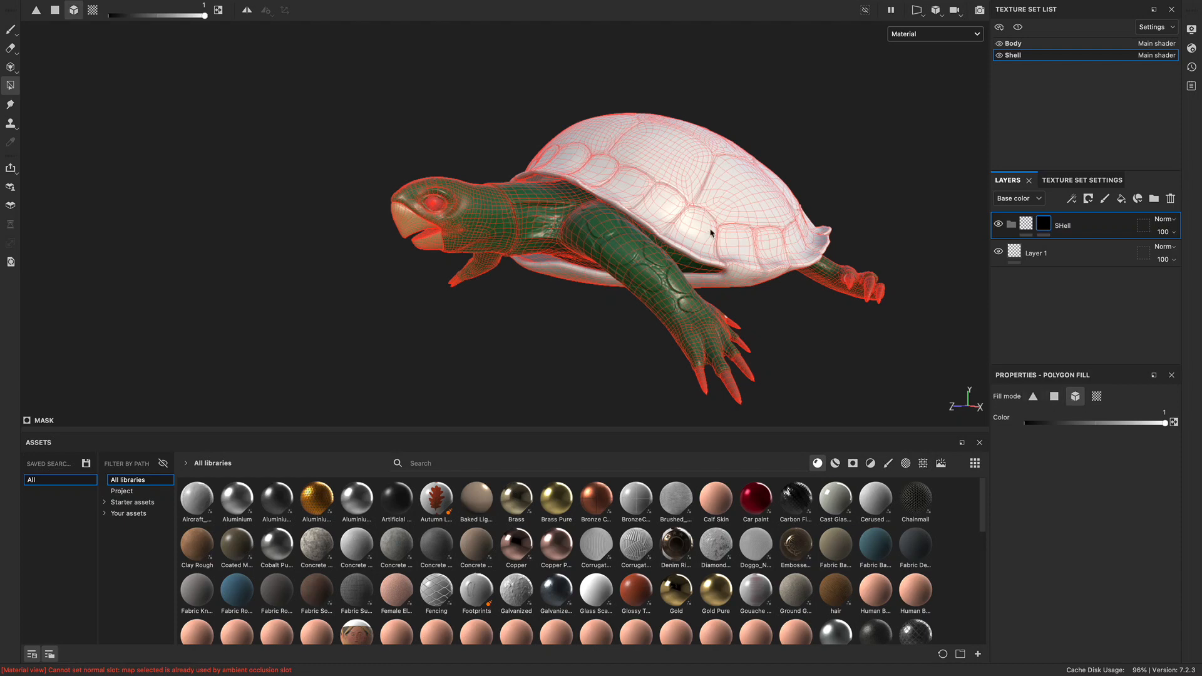
{"action": "left_click_drag", "start_coordinate": [842, 180], "coordinate": [896, 74], "text": "alt"}
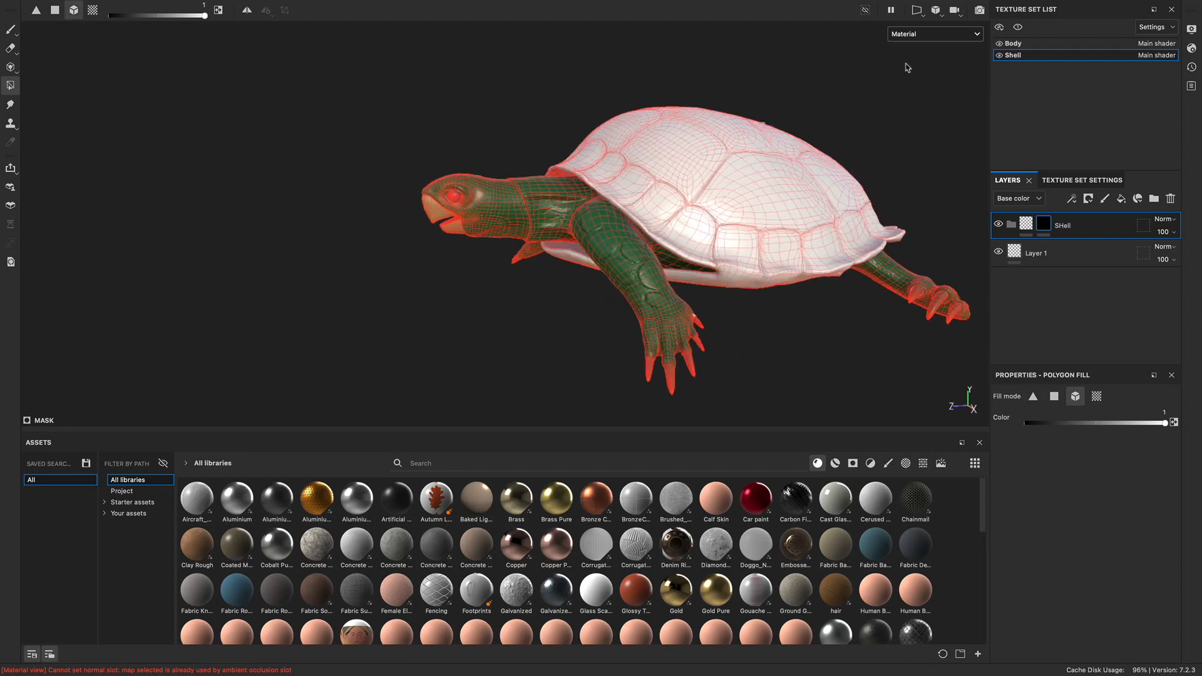
{"action": "left_click", "coordinate": [933, 34]}
{"action": "left_click", "coordinate": [920, 150]}
{"action": "left_click_drag", "start_coordinate": [770, 169], "coordinate": [715, 215], "text": "alt"}
{"action": "left_click", "coordinate": [909, 36]}
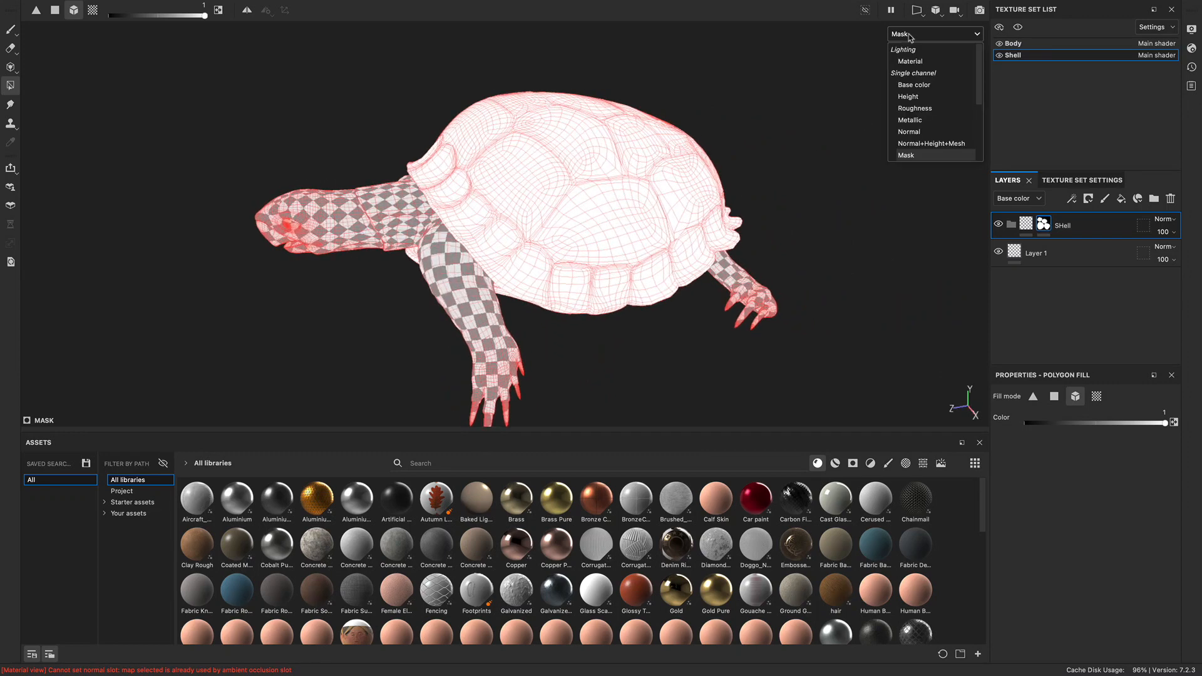
{"action": "left_click", "coordinate": [956, 62]}
{"action": "left_click_drag", "start_coordinate": [775, 172], "coordinate": [799, 188], "text": "alt"}
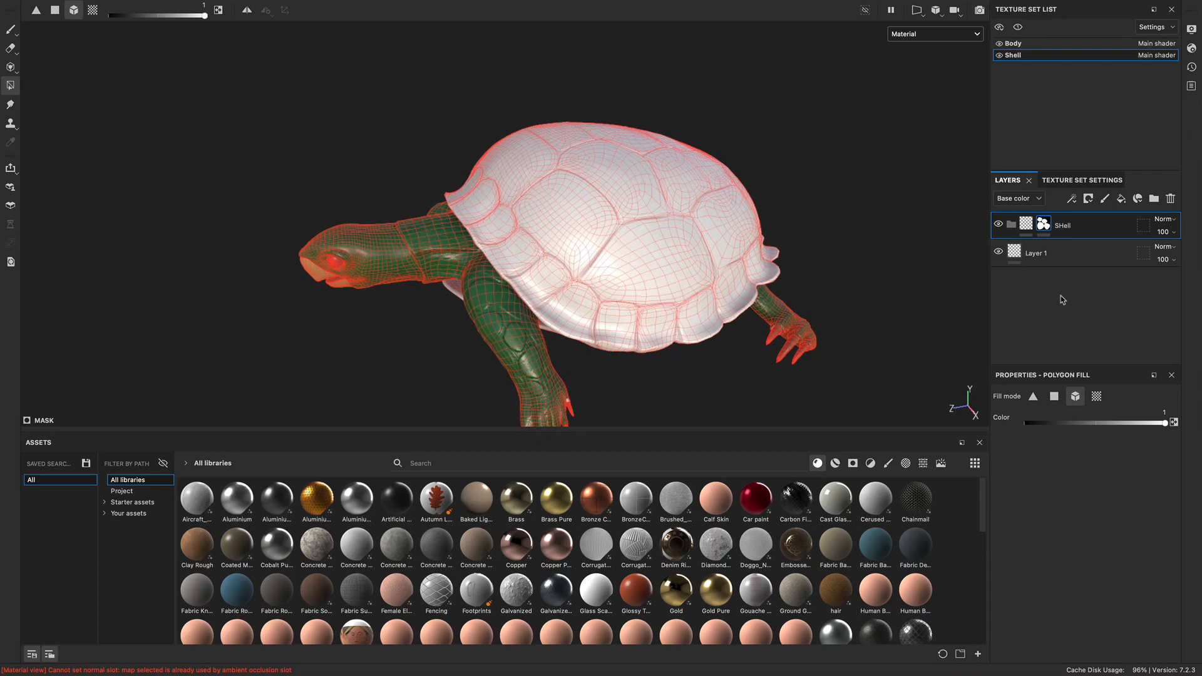
- Add a fill layer inside the SHell folder and set its base color to neutral grey, 6f6f6f
{"action": "left_click", "coordinate": [1120, 201]}
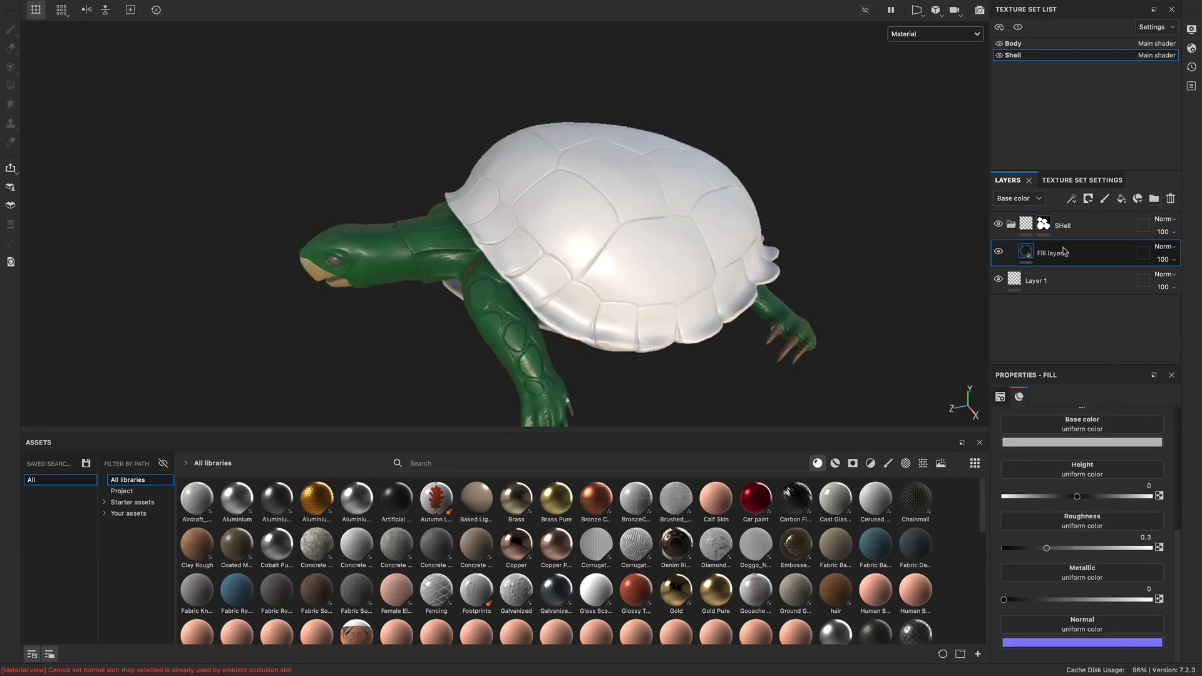
{"action": "left_click", "coordinate": [1075, 443]}
{"action": "left_click_drag", "start_coordinate": [1036, 496], "coordinate": [1033, 526]}
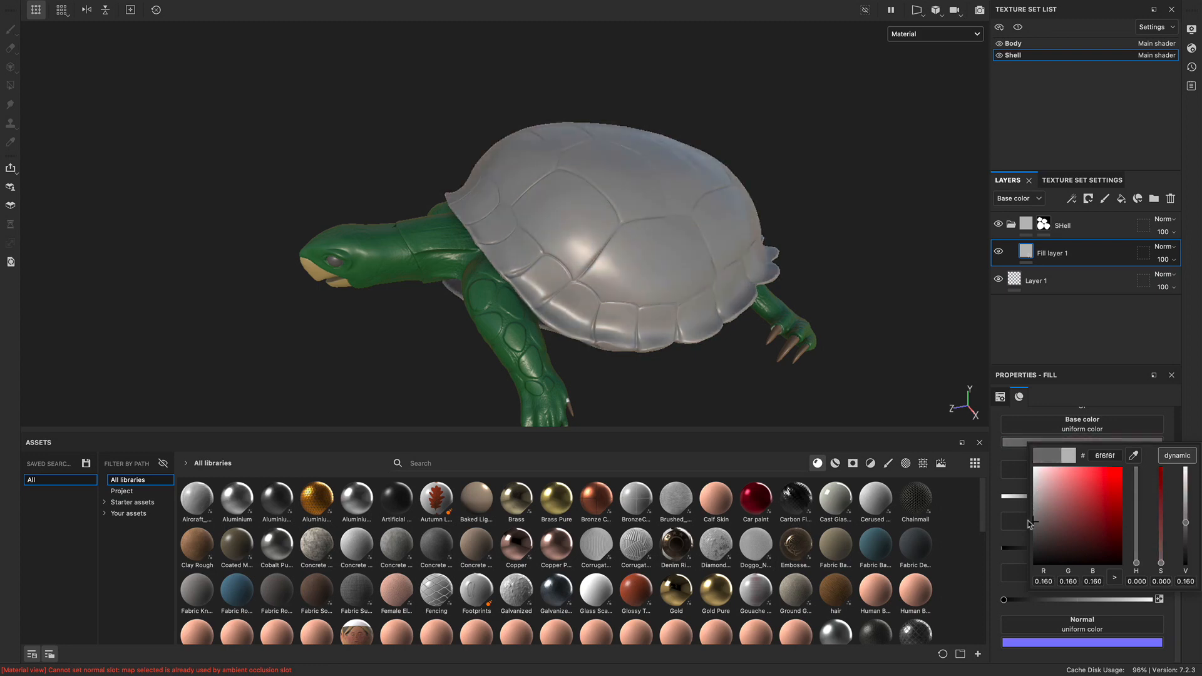
- Darken the shell fill layer's base color and tint it a warm brown, checking the shell from several sides
{"action": "left_click_drag", "start_coordinate": [587, 319], "coordinate": [583, 258], "text": "alt"}
{"action": "middle_click_drag", "start_coordinate": [583, 259], "coordinate": [576, 219], "text": "alt"}
{"action": "right_click_drag", "start_coordinate": [577, 220], "coordinate": [636, 228], "text": "alt"}
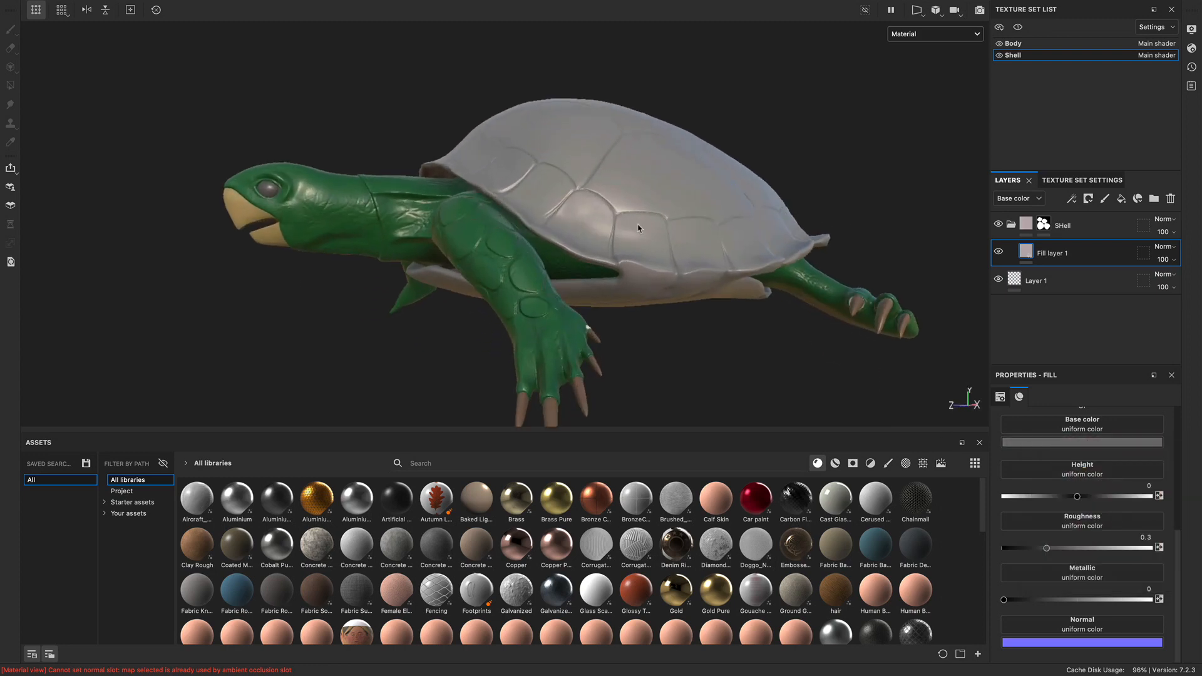
{"action": "middle_click_drag", "start_coordinate": [636, 228], "coordinate": [588, 250], "text": "alt"}
{"action": "left_click", "coordinate": [1057, 444]}
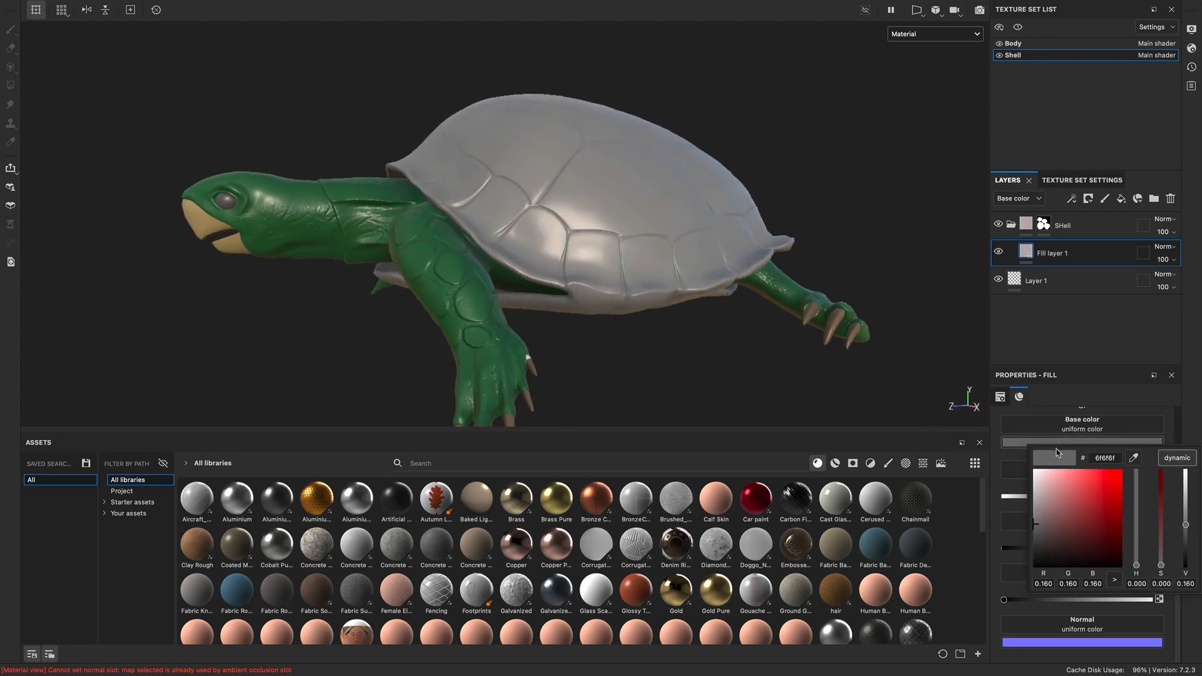
{"action": "mouse_move", "coordinate": [1037, 527]}
{"action": "left_mouse_down"}
{"action": "mouse_move", "coordinate": [1035, 514]}
{"action": "mouse_move", "coordinate": [1019, 550]}
{"action": "mouse_move", "coordinate": [1022, 532]}
{"action": "left_mouse_up"}
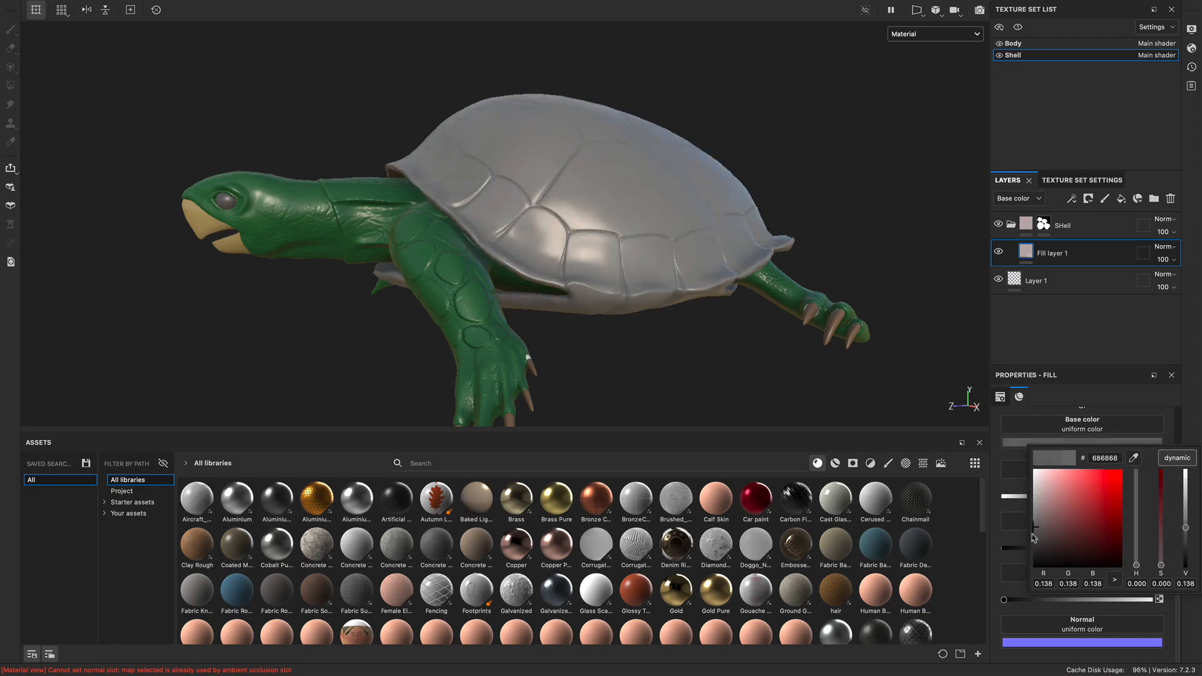
{"action": "left_click_drag", "start_coordinate": [1138, 568], "coordinate": [1139, 559]}
{"action": "left_click_drag", "start_coordinate": [1049, 529], "coordinate": [1073, 521]}
{"action": "left_click_drag", "start_coordinate": [658, 248], "coordinate": [578, 247], "text": "alt"}
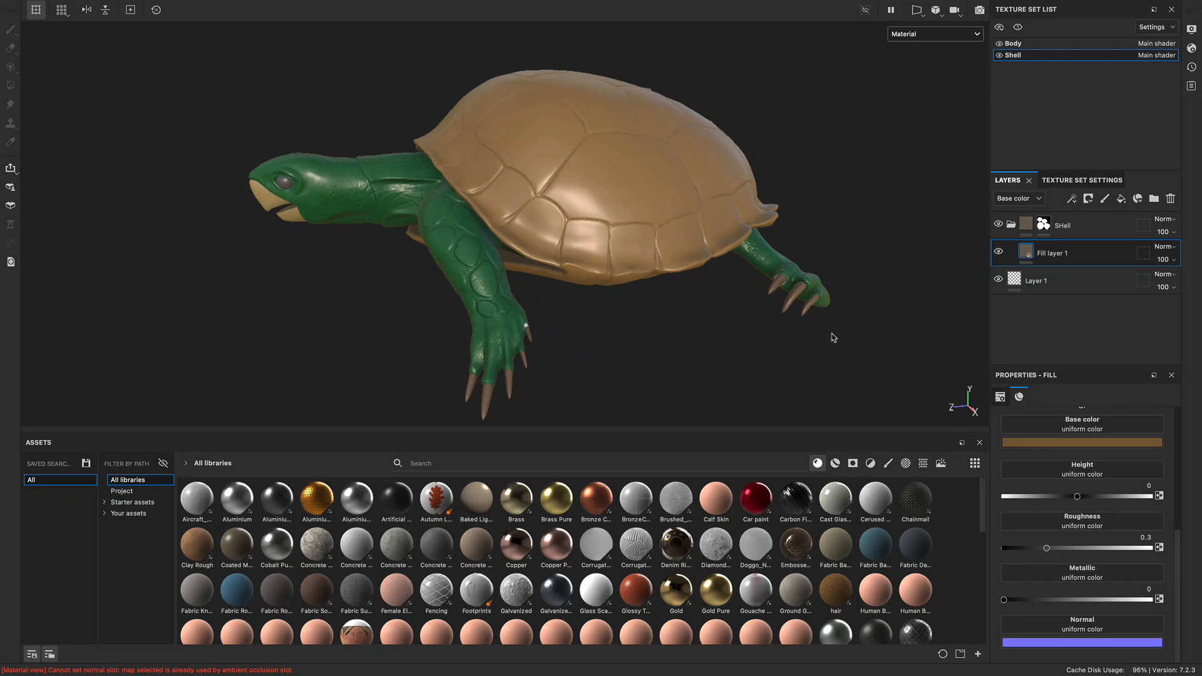
{"action": "left_click_drag", "start_coordinate": [627, 246], "coordinate": [588, 172], "text": "alt"}
{"action": "middle_click_drag", "start_coordinate": [532, 267], "coordinate": [514, 201], "text": "alt"}
{"action": "scroll", "coordinate": [598, 212], "scroll_direction": "down", "scroll_amount": 1}
{"action": "left_click_drag", "start_coordinate": [513, 201], "coordinate": [573, 243], "text": "alt"}
{"action": "middle_click_drag", "start_coordinate": [573, 242], "coordinate": [626, 223], "text": "alt"}
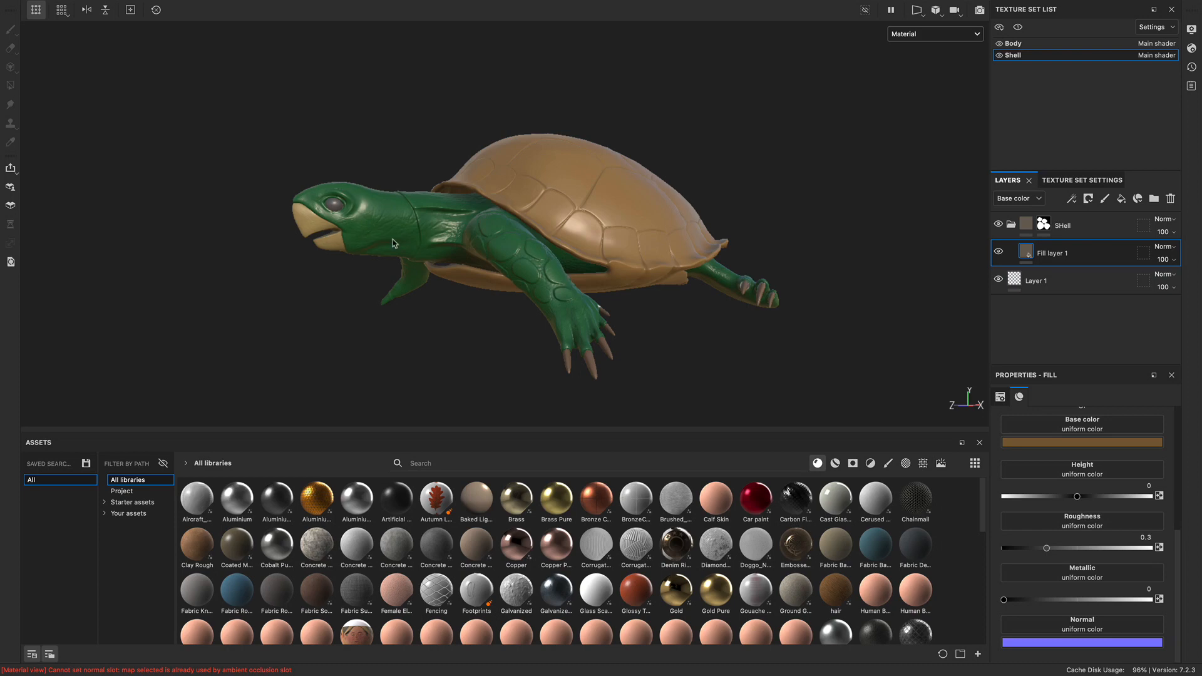
- Switch to the Body texture set, collapse the Eye folder and desaturate the Skin fill layer's base color to 3f4f41
{"action": "left_click", "coordinate": [1044, 45]}
{"action": "left_click_drag", "start_coordinate": [587, 219], "coordinate": [601, 148], "text": "alt"}
{"action": "middle_click_drag", "start_coordinate": [639, 208], "coordinate": [635, 260], "text": "alt"}
{"action": "right_click_drag", "start_coordinate": [635, 260], "coordinate": [655, 288], "text": "alt"}
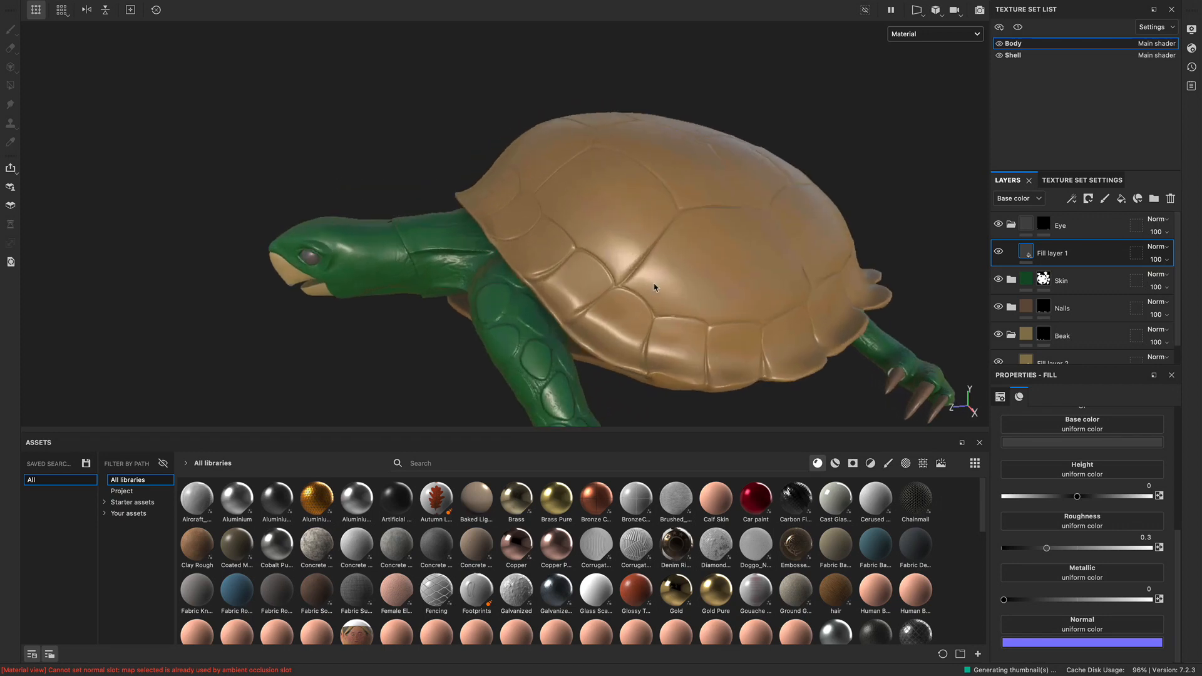
{"action": "middle_click_drag", "start_coordinate": [655, 287], "coordinate": [561, 201], "text": "alt"}
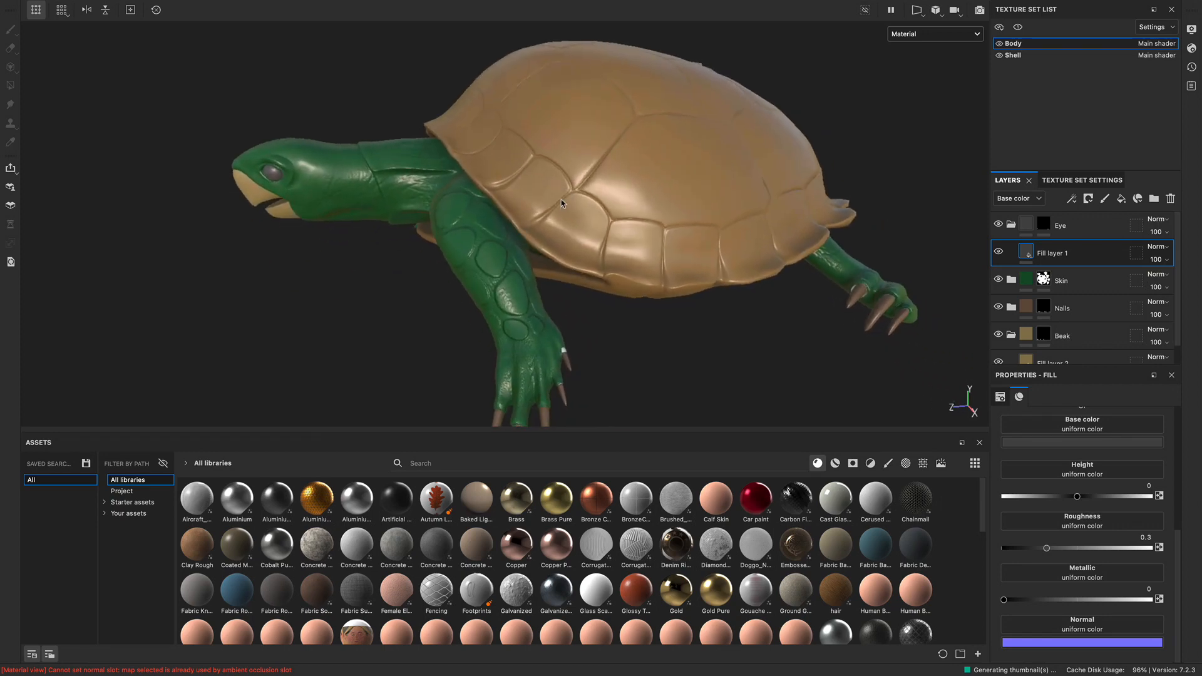
{"action": "left_click_drag", "start_coordinate": [637, 160], "coordinate": [693, 162], "text": "alt"}
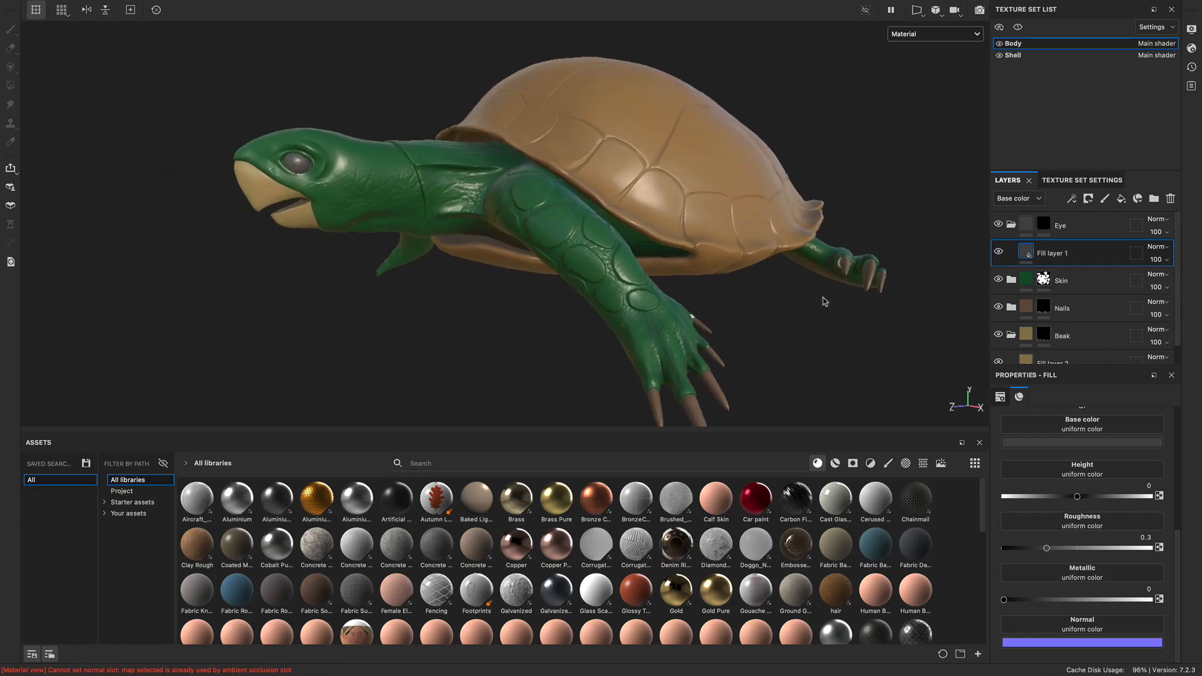
{"action": "left_click", "coordinate": [1011, 225]}
{"action": "left_click", "coordinate": [1011, 252]}
{"action": "left_click", "coordinate": [1027, 282]}
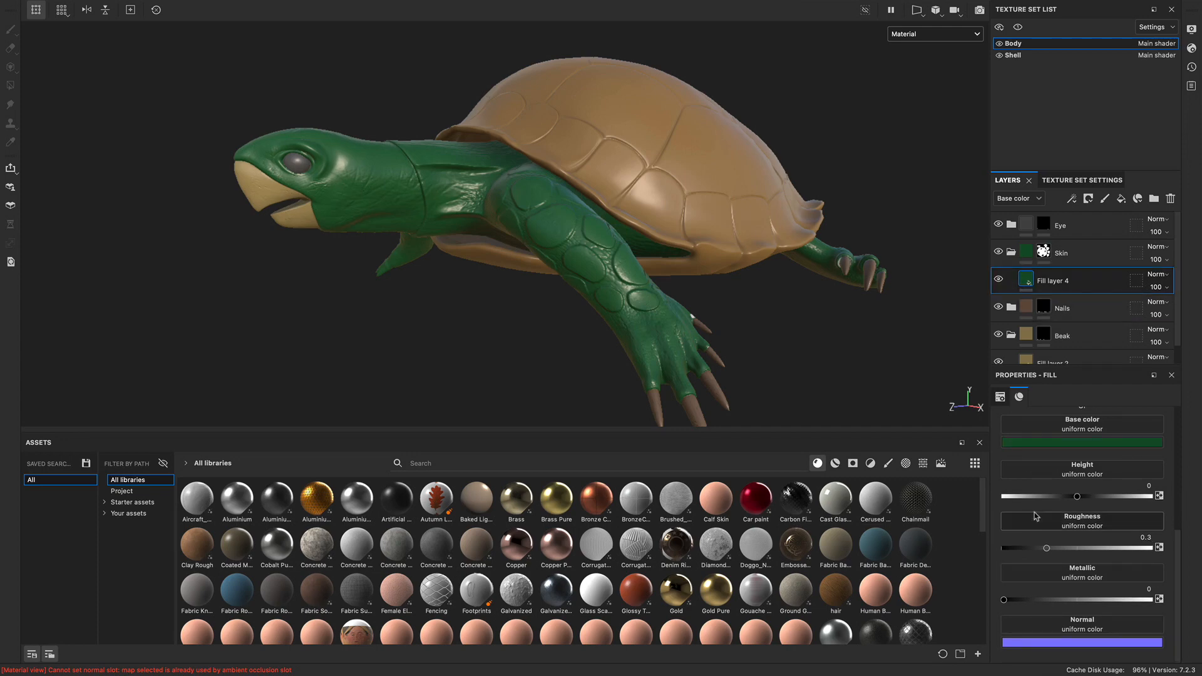
{"action": "left_click", "coordinate": [1068, 446]}
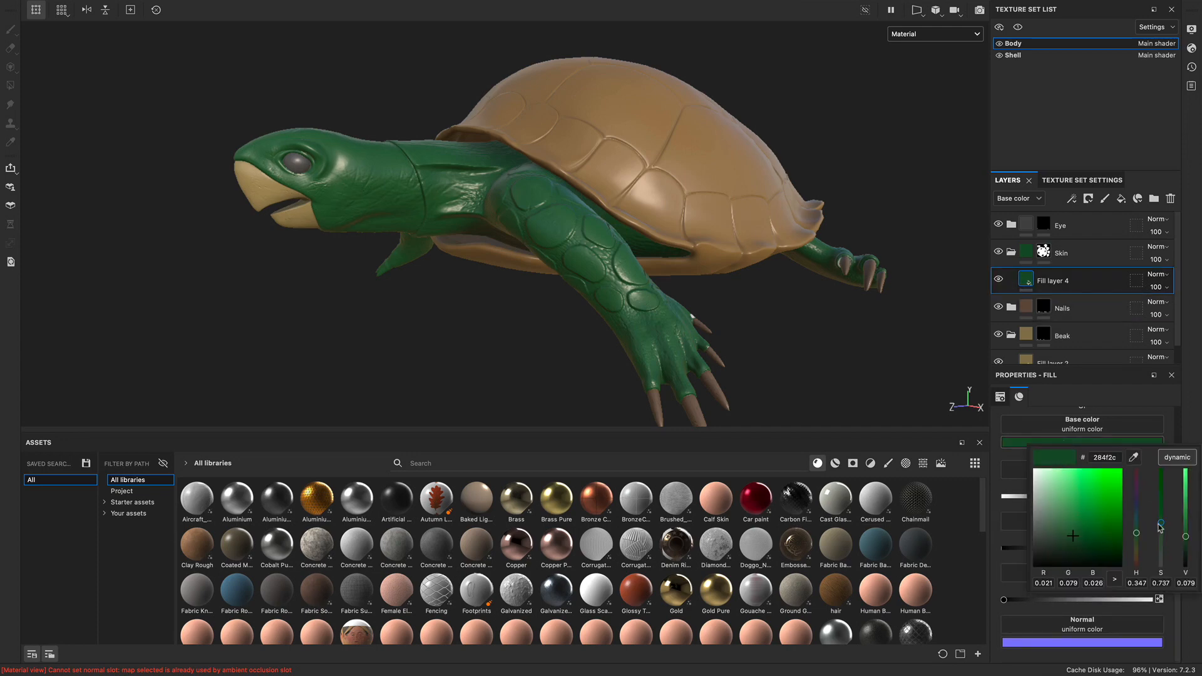
{"action": "left_click_drag", "start_coordinate": [1160, 528], "coordinate": [1161, 551]}
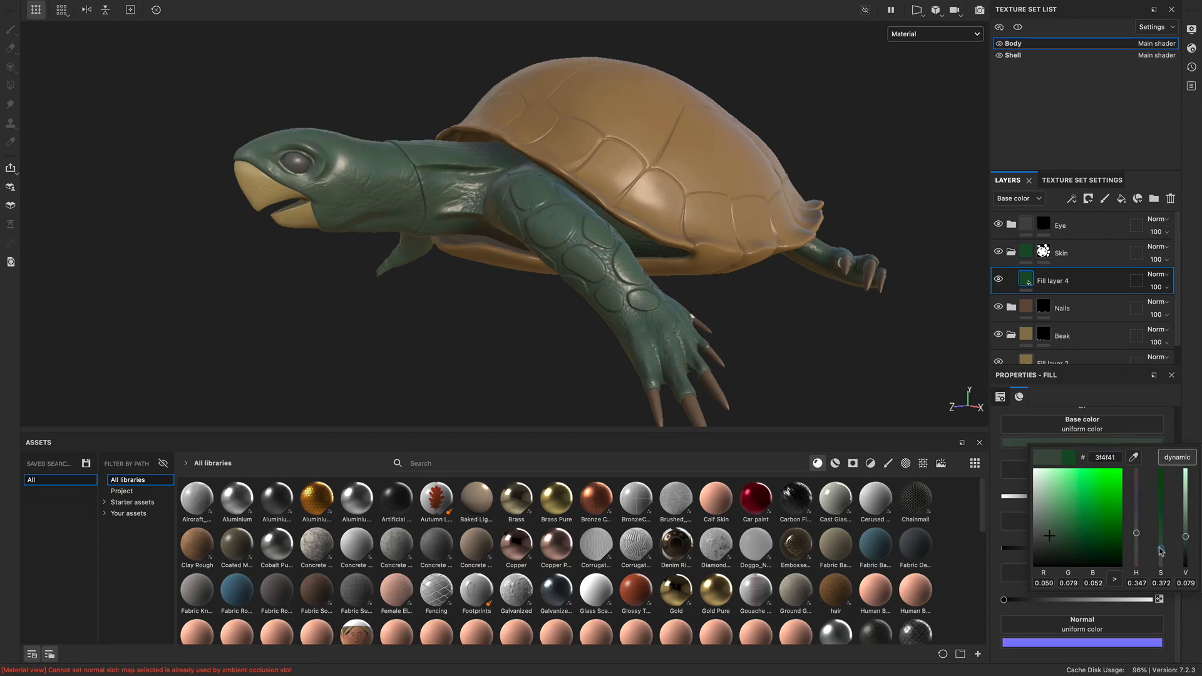
{"action": "left_click", "coordinate": [805, 323]}
- Collapse the Skin folder and set the Beak fill layer's base color to a duller tan, 898066
{"action": "left_click_drag", "start_coordinate": [812, 281], "coordinate": [583, 278], "text": "alt"}
{"action": "middle_click_drag", "start_coordinate": [583, 278], "coordinate": [649, 318], "text": "alt"}
{"action": "right_click_drag", "start_coordinate": [649, 318], "coordinate": [761, 254], "text": "alt"}
{"action": "middle_click_drag", "start_coordinate": [676, 229], "coordinate": [755, 199], "text": "alt"}
{"action": "left_click_drag", "start_coordinate": [485, 249], "coordinate": [522, 243], "text": "alt"}
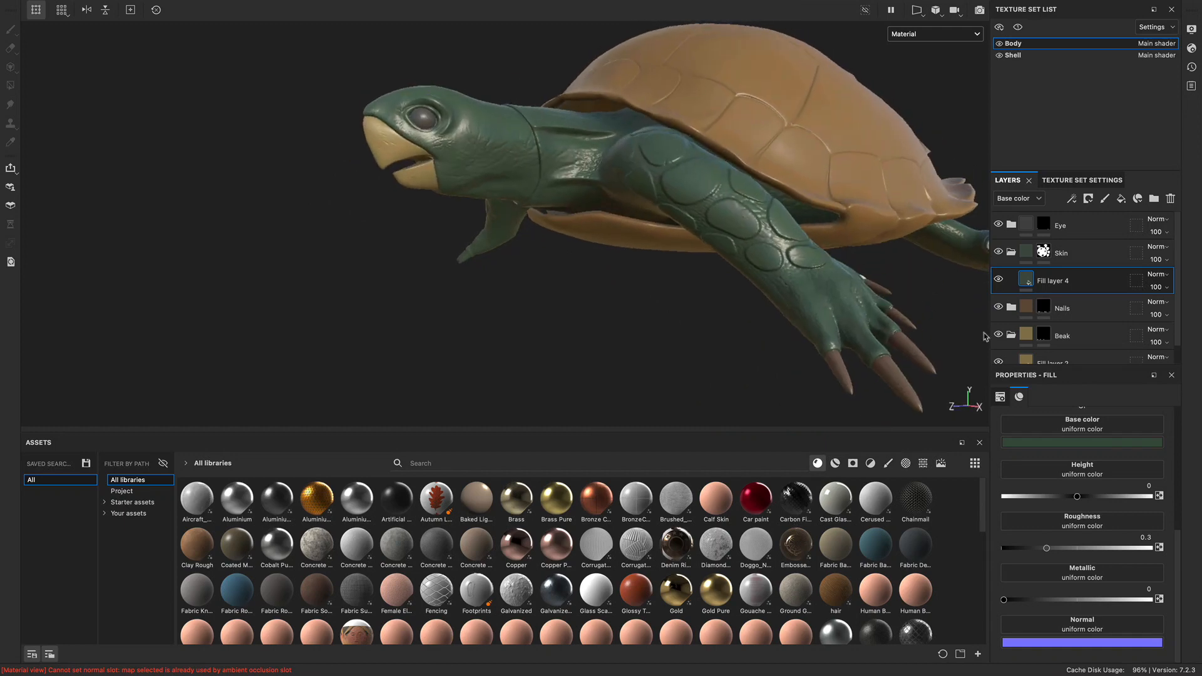
{"action": "left_click", "coordinate": [1011, 253]}
{"action": "left_click", "coordinate": [1011, 308]}
{"action": "left_click", "coordinate": [1010, 308]}
{"action": "left_click", "coordinate": [1058, 336]}
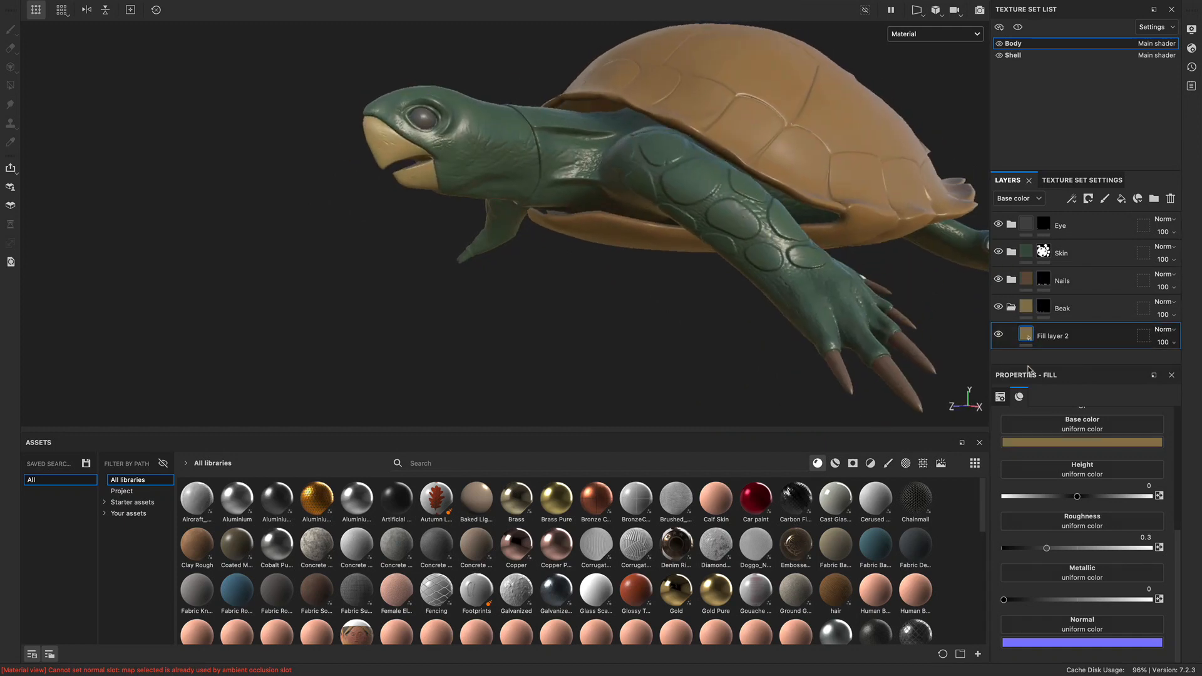
{"action": "left_click", "coordinate": [1024, 443]}
{"action": "left_click_drag", "start_coordinate": [1064, 514], "coordinate": [1055, 514]}
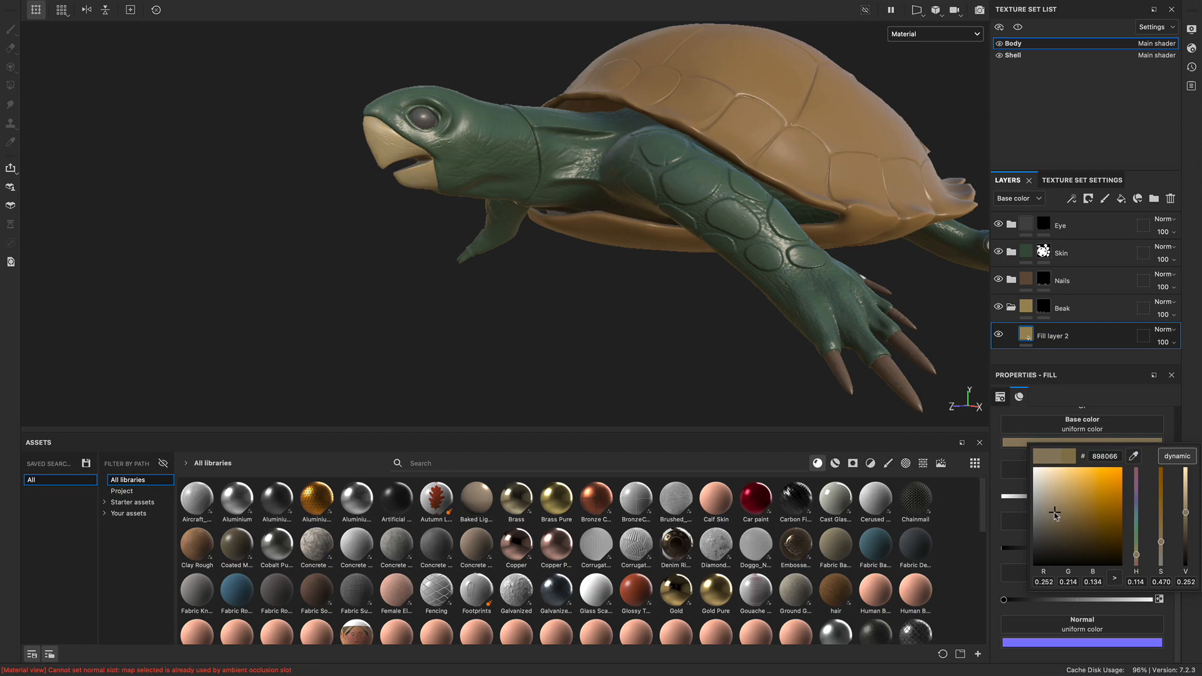
- Examine the turtle's base colors from several sides and up close around the head and front leg
{"action": "mouse_move", "coordinate": [562, 279]}
{"action": "left_mouse_down", "text": "alt"}
{"action": "mouse_move", "coordinate": [636, 270]}
{"action": "mouse_move", "coordinate": [437, 265]}
{"action": "mouse_move", "coordinate": [791, 273]}
{"action": "mouse_move", "coordinate": [789, 252]}
{"action": "mouse_move", "coordinate": [570, 285]}
{"action": "left_mouse_up", "text": "alt"}
{"action": "left_click_drag", "start_coordinate": [712, 245], "coordinate": [696, 247], "text": "alt"}
{"action": "right_click_drag", "start_coordinate": [695, 247], "coordinate": [652, 245], "text": "alt"}
{"action": "left_click_drag", "start_coordinate": [651, 244], "coordinate": [601, 238], "text": "alt"}
{"action": "right_click_drag", "start_coordinate": [601, 238], "coordinate": [547, 255], "text": "alt"}
{"action": "left_click_drag", "start_coordinate": [585, 233], "coordinate": [470, 244], "text": "alt"}
{"action": "right_click_drag", "start_coordinate": [652, 232], "coordinate": [590, 262], "text": "alt"}
{"action": "middle_click_drag", "start_coordinate": [590, 263], "coordinate": [673, 292], "text": "alt"}
{"action": "left_click_drag", "start_coordinate": [673, 291], "coordinate": [539, 289], "text": "alt"}
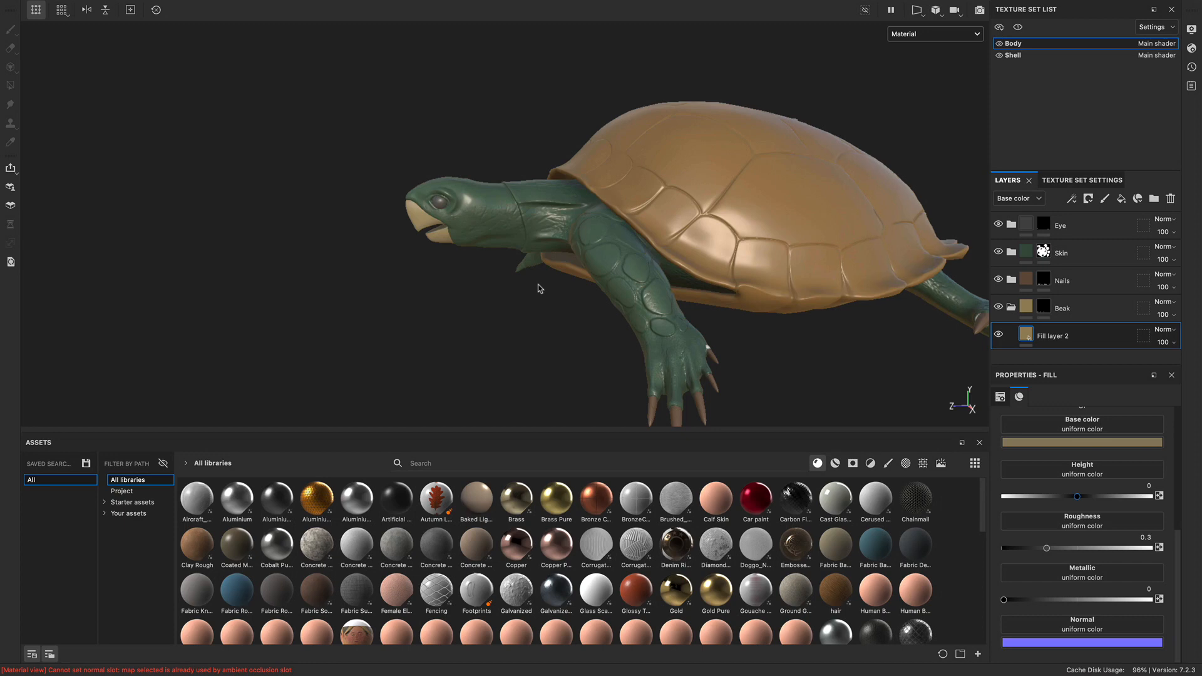
{"action": "left_click_drag", "start_coordinate": [584, 192], "coordinate": [579, 257], "text": "alt"}
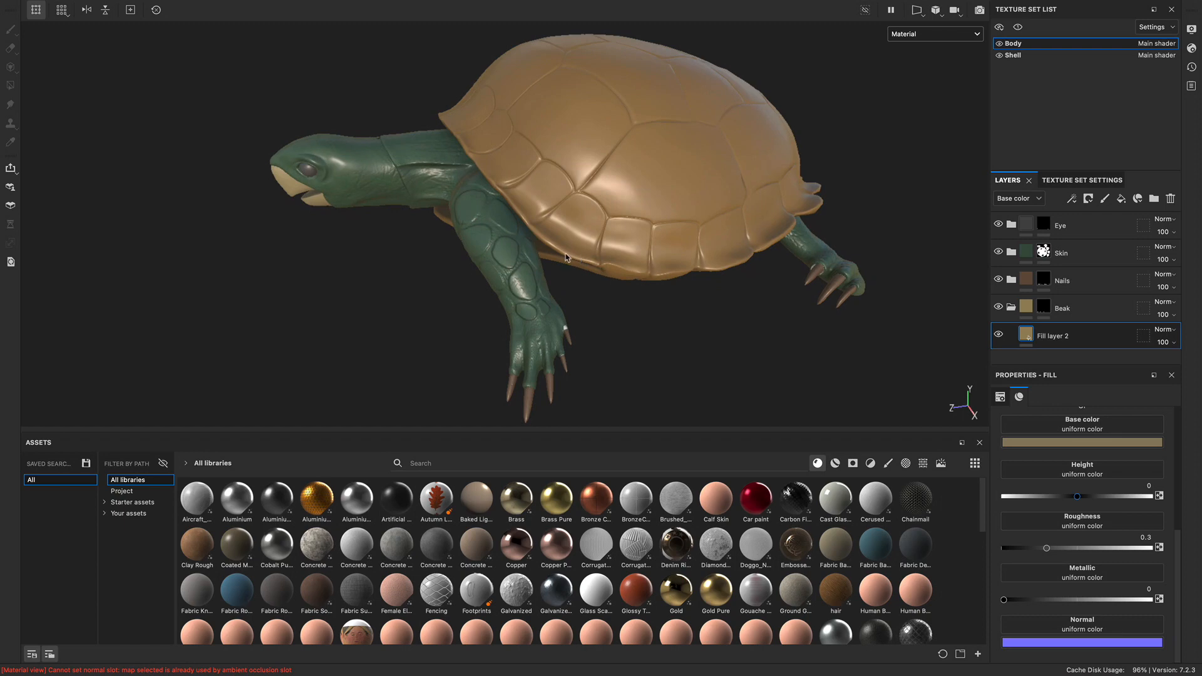
{"action": "left_click_drag", "start_coordinate": [501, 251], "coordinate": [583, 253], "text": "alt"}
{"action": "right_click_drag", "start_coordinate": [467, 272], "coordinate": [840, 241], "text": "alt"}
{"action": "right_click_drag", "start_coordinate": [488, 212], "coordinate": [579, 208], "text": "alt"}
{"action": "middle_click_drag", "start_coordinate": [432, 228], "coordinate": [651, 295], "text": "alt"}
{"action": "left_click_drag", "start_coordinate": [770, 308], "coordinate": [542, 275], "text": "alt"}
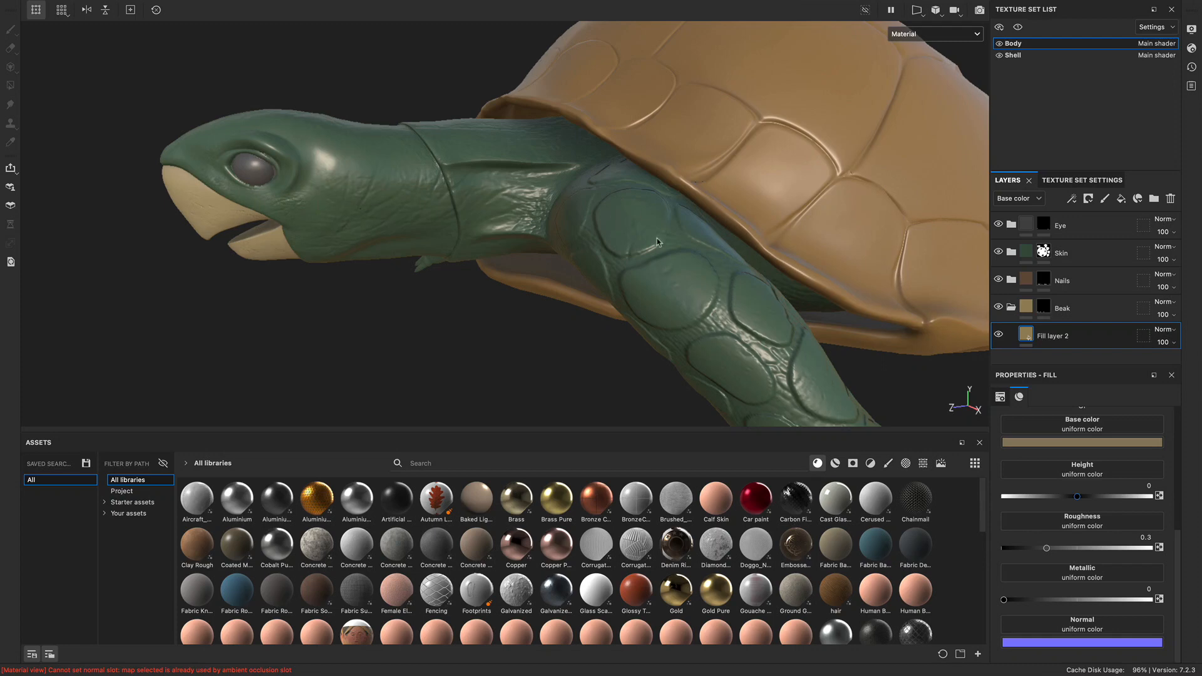
{"action": "left_click_drag", "start_coordinate": [702, 274], "coordinate": [752, 275], "text": "alt"}
{"action": "right_click_drag", "start_coordinate": [751, 276], "coordinate": [872, 309], "text": "alt"}
- Collapse the Beak folder and add a new fill layer inside the Skin folder, above its green fill layer
{"action": "left_click", "coordinate": [1010, 307]}
{"action": "left_click", "coordinate": [1072, 253]}
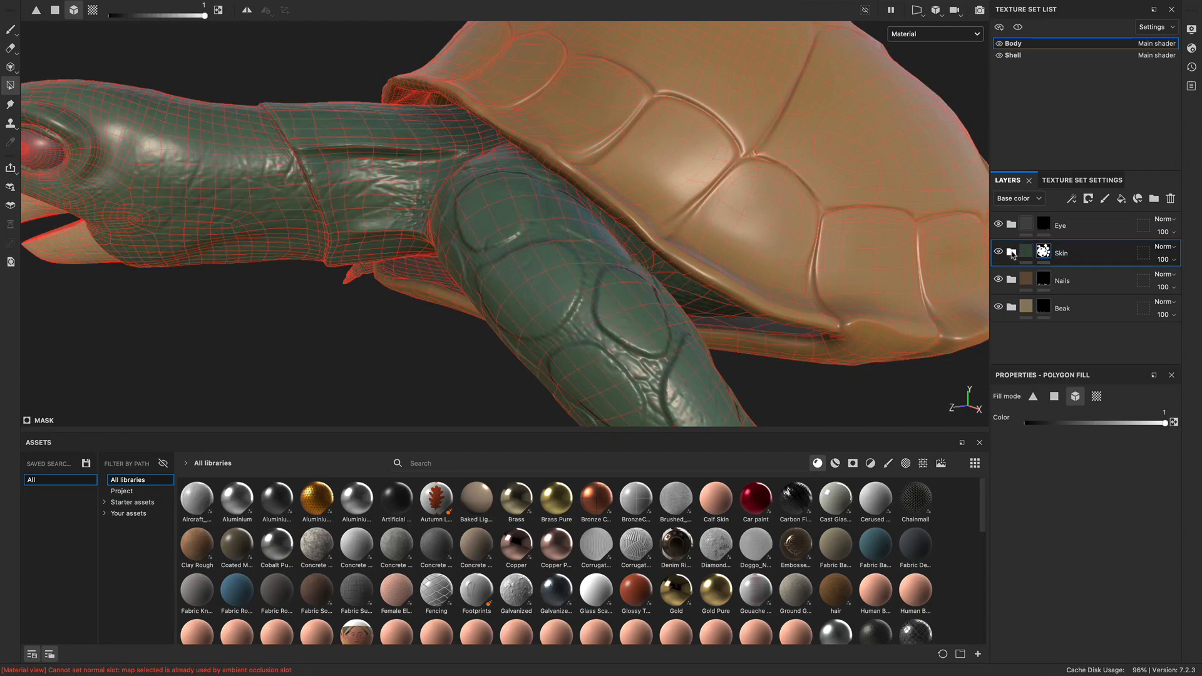
{"action": "left_click", "coordinate": [1012, 252]}
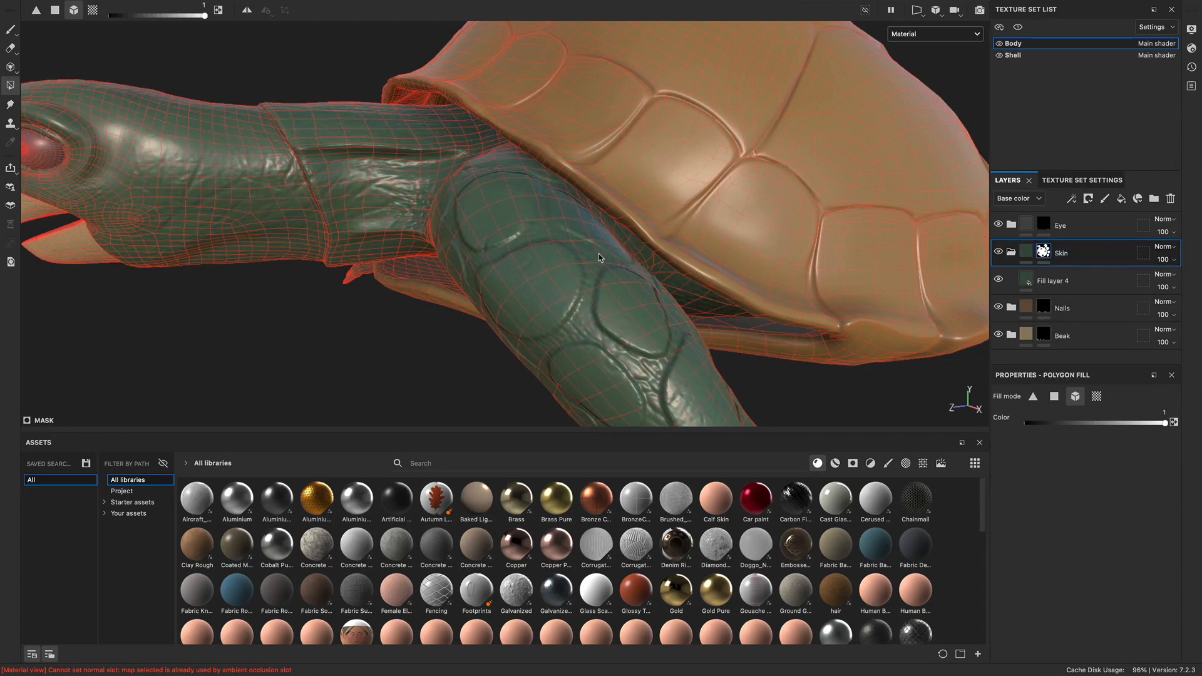
{"action": "left_click_drag", "start_coordinate": [598, 258], "coordinate": [651, 250], "text": "alt"}
{"action": "right_click_drag", "start_coordinate": [651, 251], "coordinate": [742, 284], "text": "alt"}
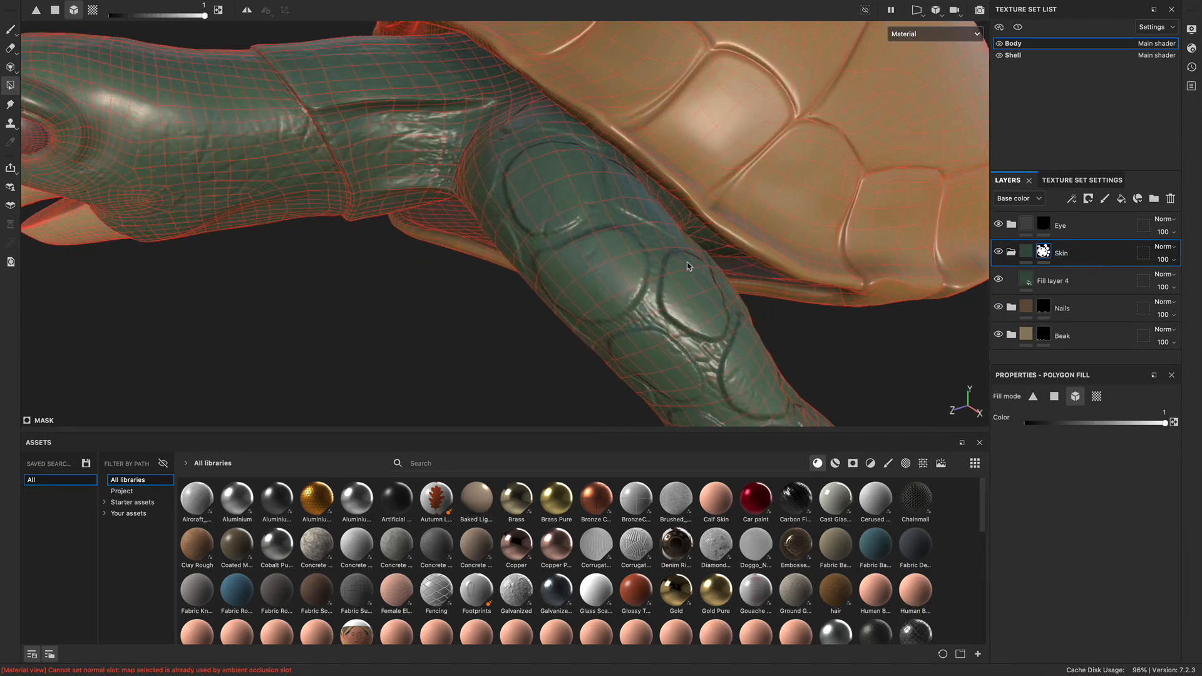
{"action": "left_click", "coordinate": [1121, 199]}
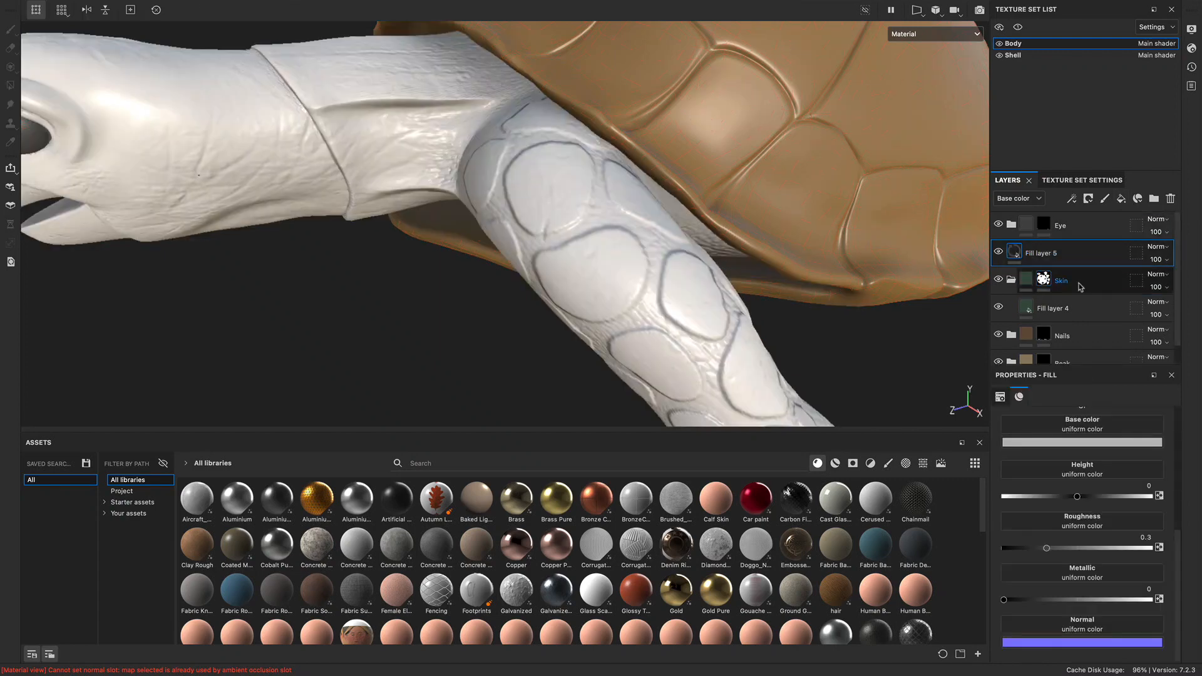
{"action": "left_click_drag", "start_coordinate": [1058, 253], "coordinate": [1083, 285]}
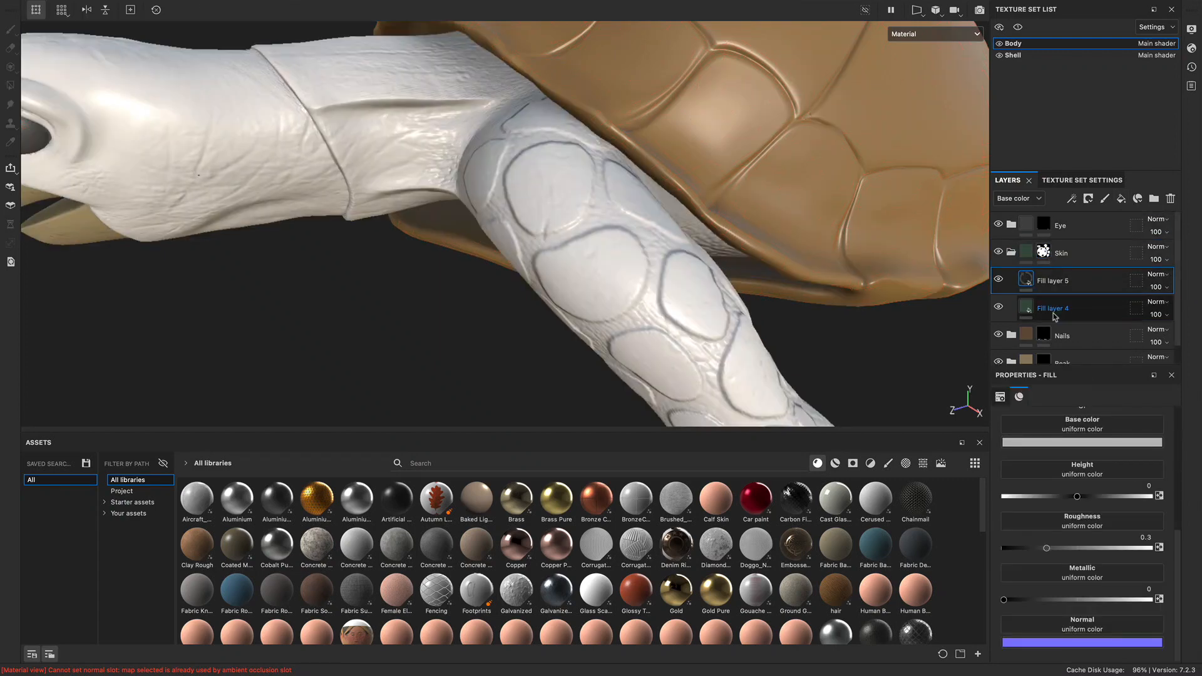
- Inspect the new light fill on the head and front leg, comparing the Skin folder's two fill layers
{"action": "middle_click_drag", "start_coordinate": [606, 292], "coordinate": [579, 321], "text": "alt"}
{"action": "left_click_drag", "start_coordinate": [580, 321], "coordinate": [604, 294], "text": "alt"}
{"action": "mouse_move", "coordinate": [604, 295]}
{"action": "middle_mouse_down", "text": "alt"}
{"action": "mouse_move", "coordinate": [546, 279]}
{"action": "mouse_move", "coordinate": [598, 289]}
{"action": "middle_mouse_up", "text": "alt"}
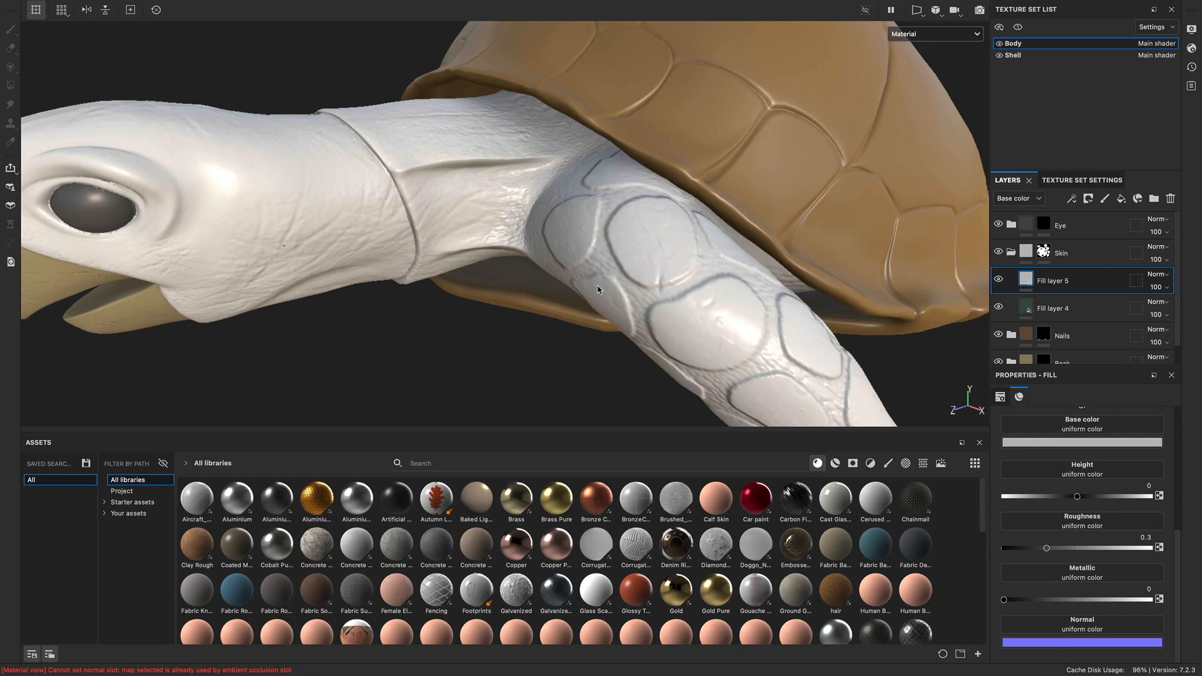
{"action": "left_click", "coordinate": [1052, 307]}
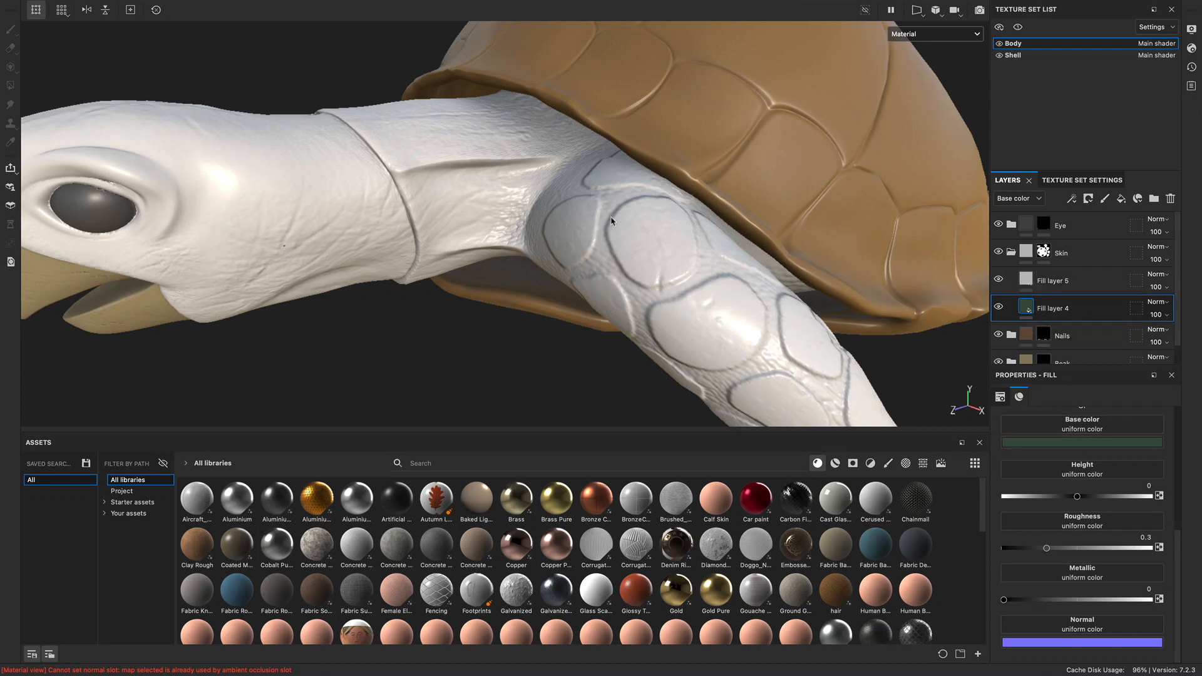
{"action": "left_click_drag", "start_coordinate": [611, 210], "coordinate": [538, 211], "text": "alt"}
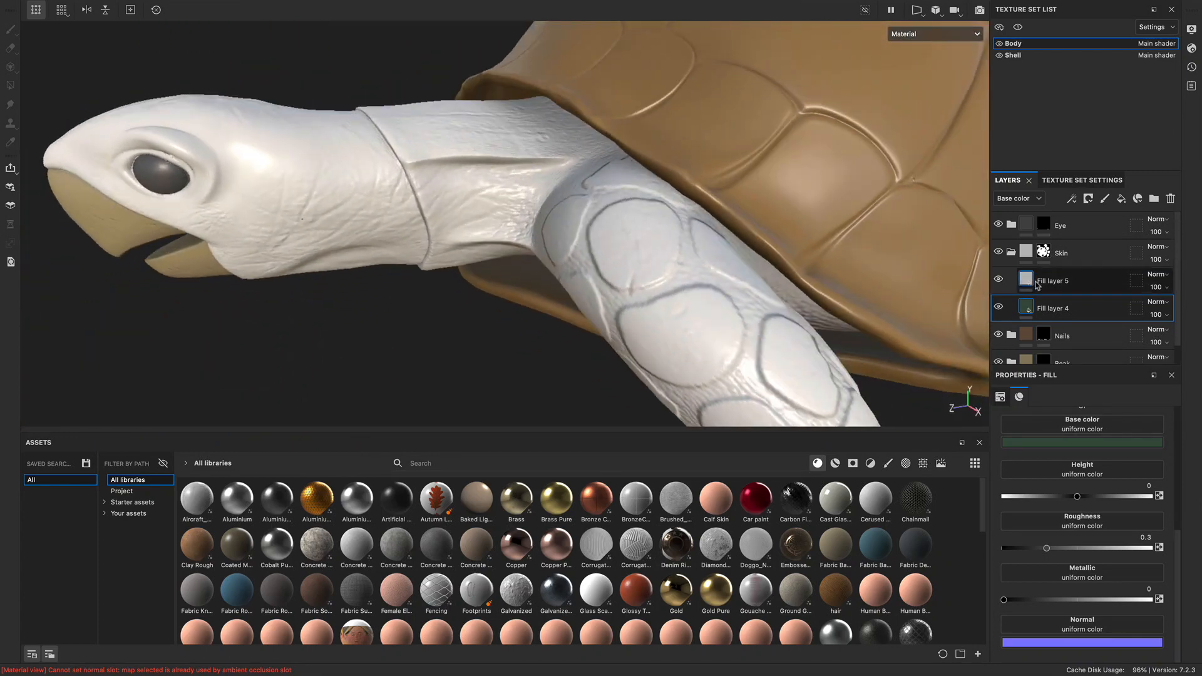
{"action": "left_click", "coordinate": [1030, 281]}
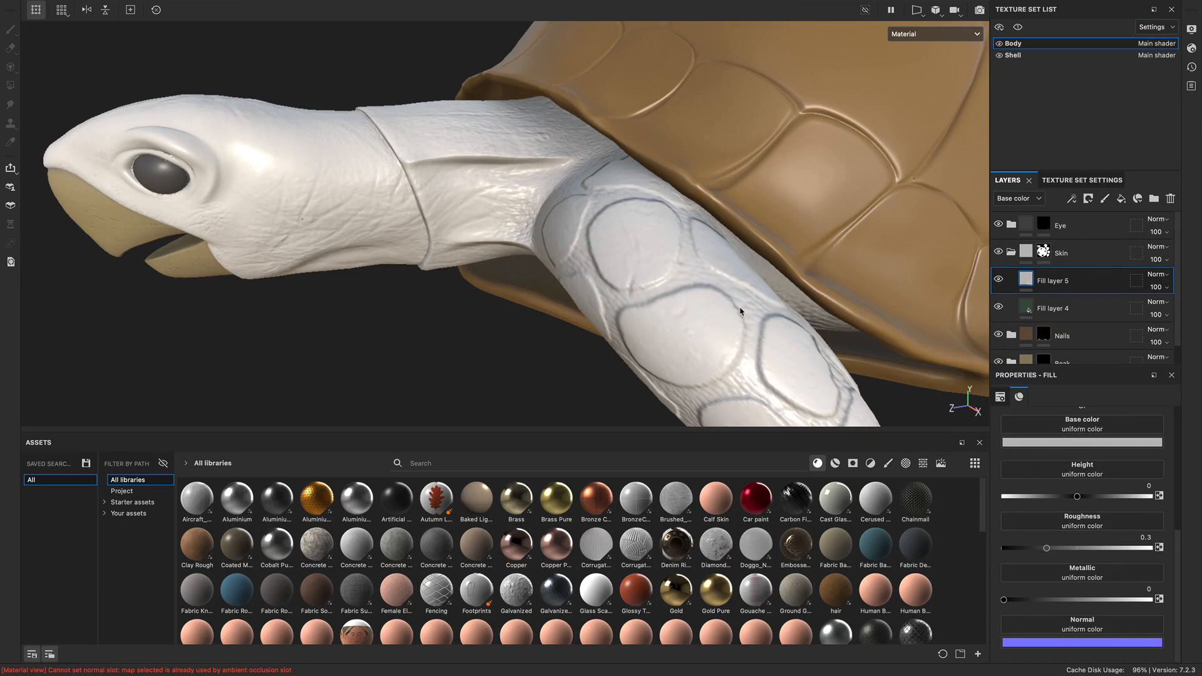
- Rename the upper fill layer in the Skin folder as Spots and add a black mask to it
{"action": "left_click_drag", "start_coordinate": [703, 276], "coordinate": [618, 260], "text": "alt"}
{"action": "left_click_drag", "start_coordinate": [569, 218], "coordinate": [555, 244], "text": "alt"}
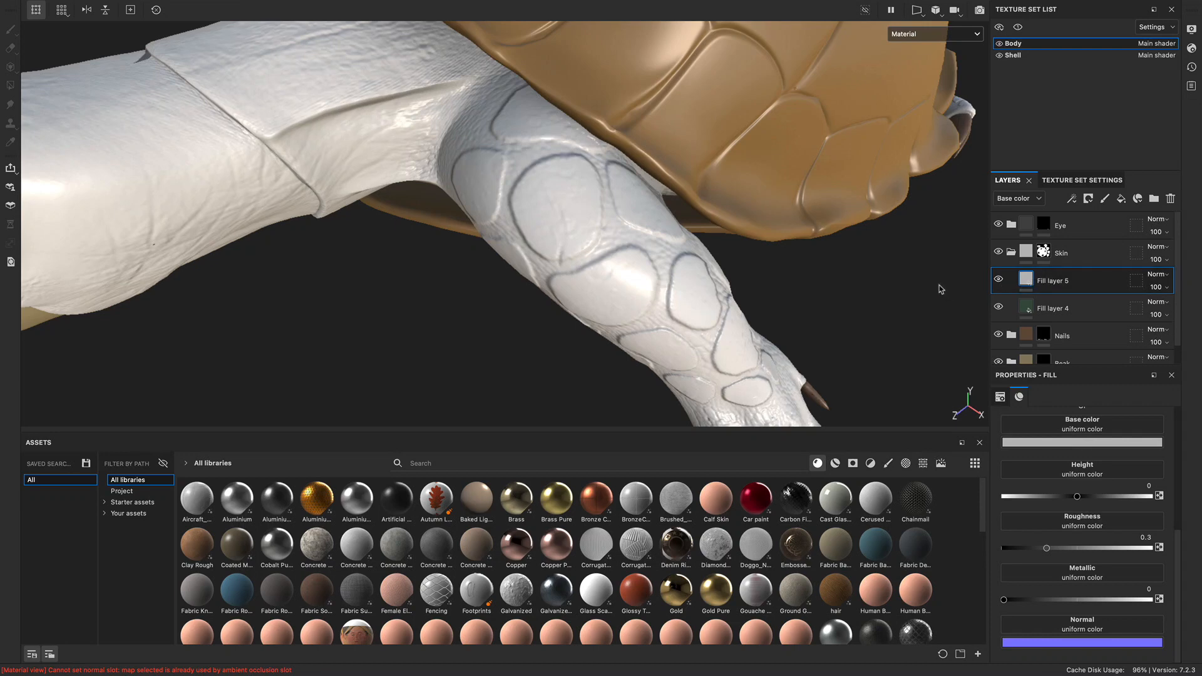
{"action": "left_click", "coordinate": [1043, 251]}
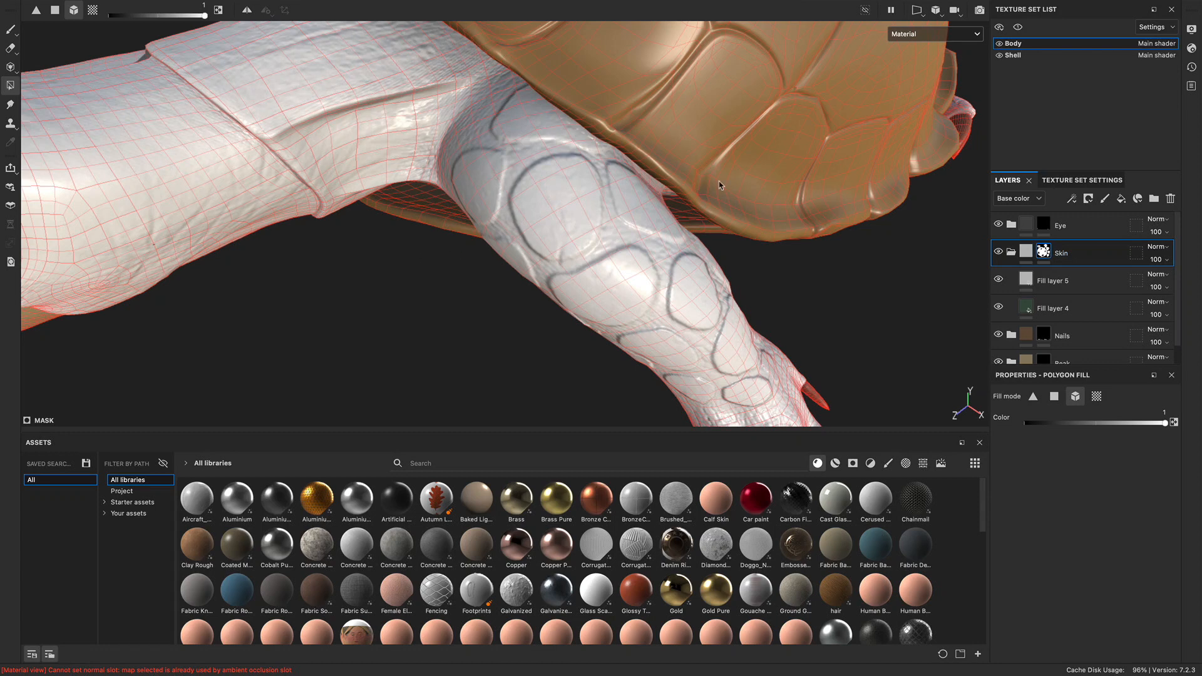
{"action": "left_click", "coordinate": [1057, 282]}
{"action": "double_click", "coordinate": [1058, 281]}
{"action": "type", "text": "Soil"}
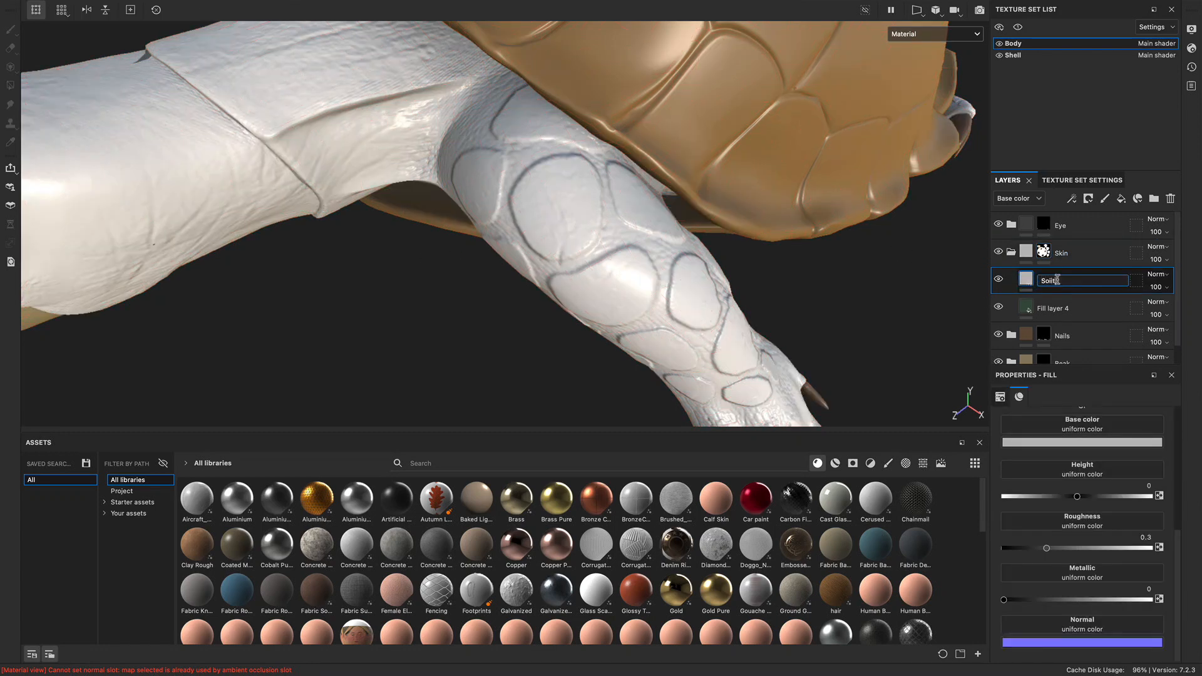
{"action": "type", "text": "pts"}
{"action": "key", "text": "Return"}
{"action": "right_click", "coordinate": [1058, 283]}
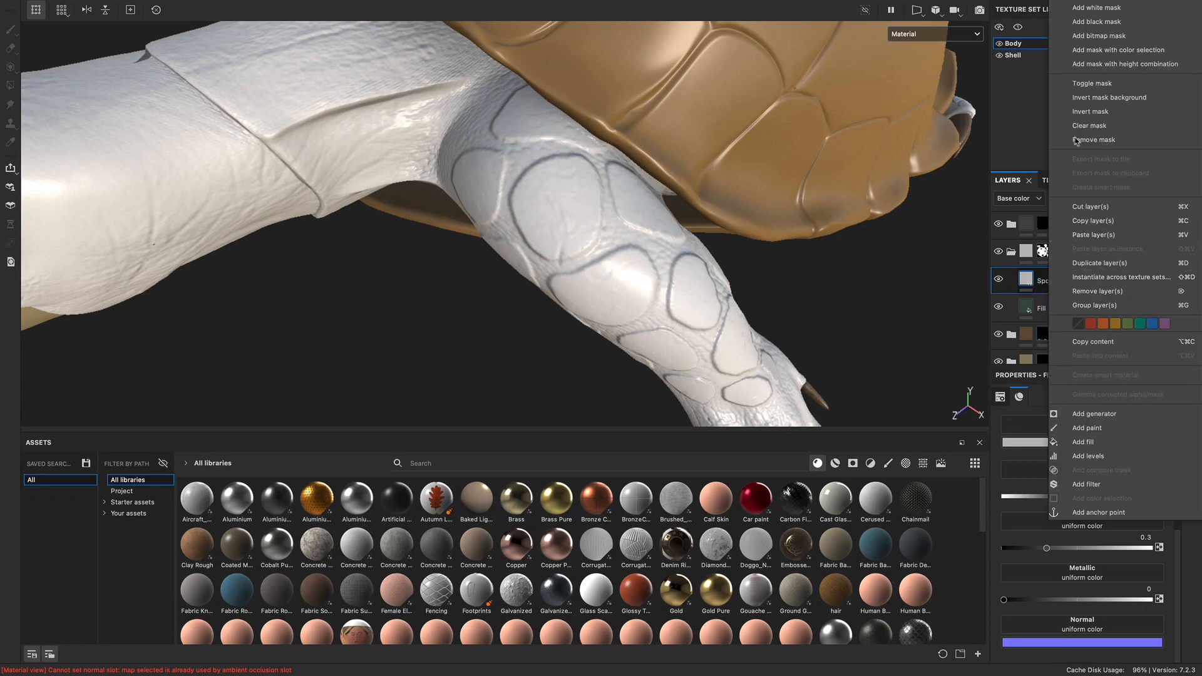
{"action": "left_click", "coordinate": [1093, 27]}
- Paint a first white dab with the brush in the Spots mask, on a large scale of the upper front leg
{"action": "left_click_drag", "start_coordinate": [816, 254], "coordinate": [804, 286], "text": "alt"}
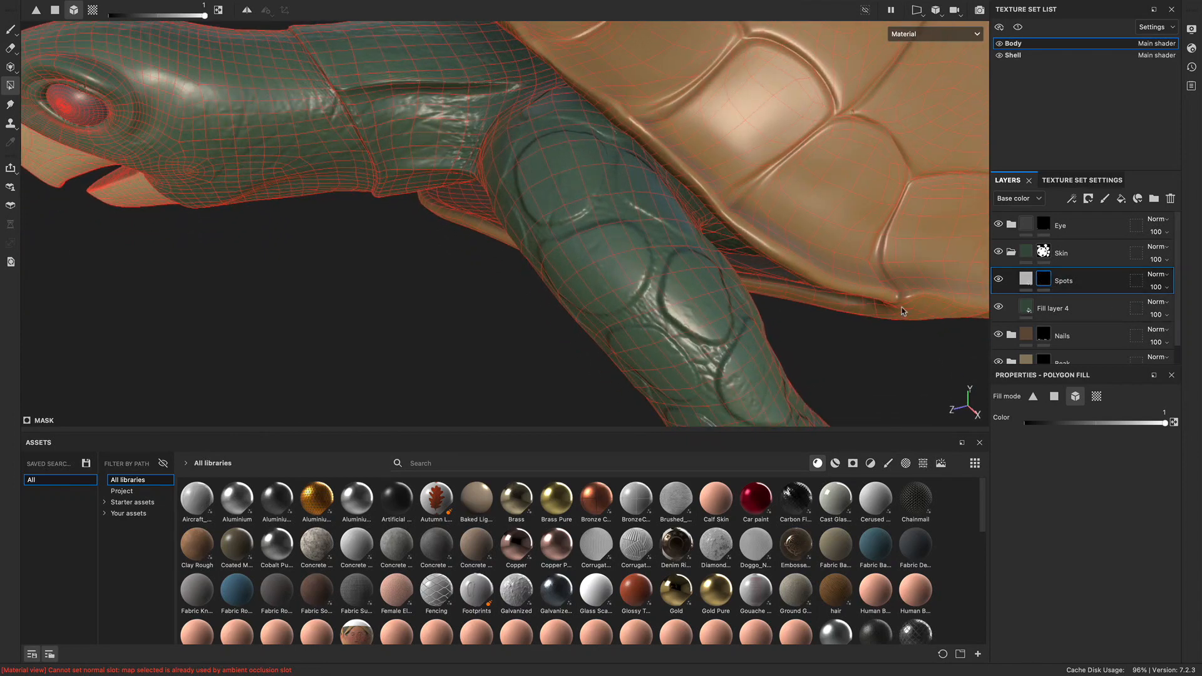
{"action": "left_click_drag", "start_coordinate": [787, 281], "coordinate": [708, 293], "text": "alt"}
{"action": "left_click", "coordinate": [10, 28]}
{"action": "left_click_drag", "start_coordinate": [604, 318], "coordinate": [657, 275], "text": "alt"}
{"action": "middle_click_drag", "start_coordinate": [657, 275], "coordinate": [733, 263], "text": "alt"}
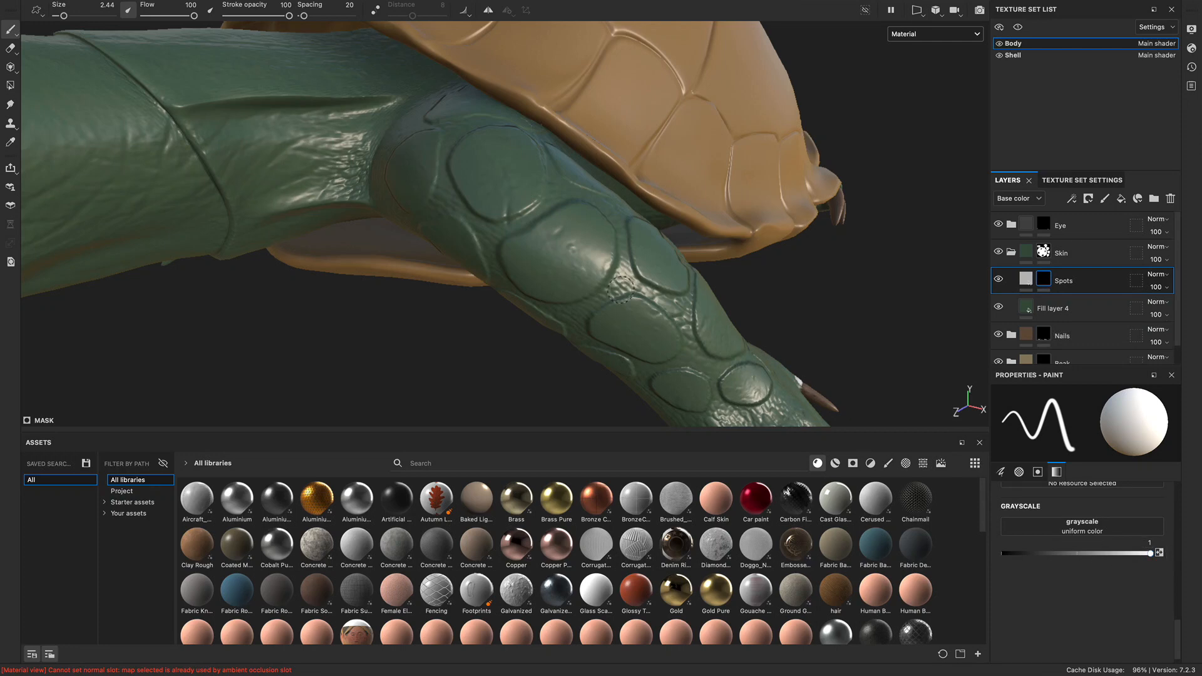
{"action": "mouse_move", "coordinate": [544, 254]}
{"action": "left_mouse_down"}
{"action": "mouse_move", "coordinate": [566, 260]}
{"action": "mouse_move", "coordinate": [552, 237]}
{"action": "mouse_move", "coordinate": [538, 252]}
{"action": "mouse_move", "coordinate": [559, 272]}
{"action": "left_mouse_up"}
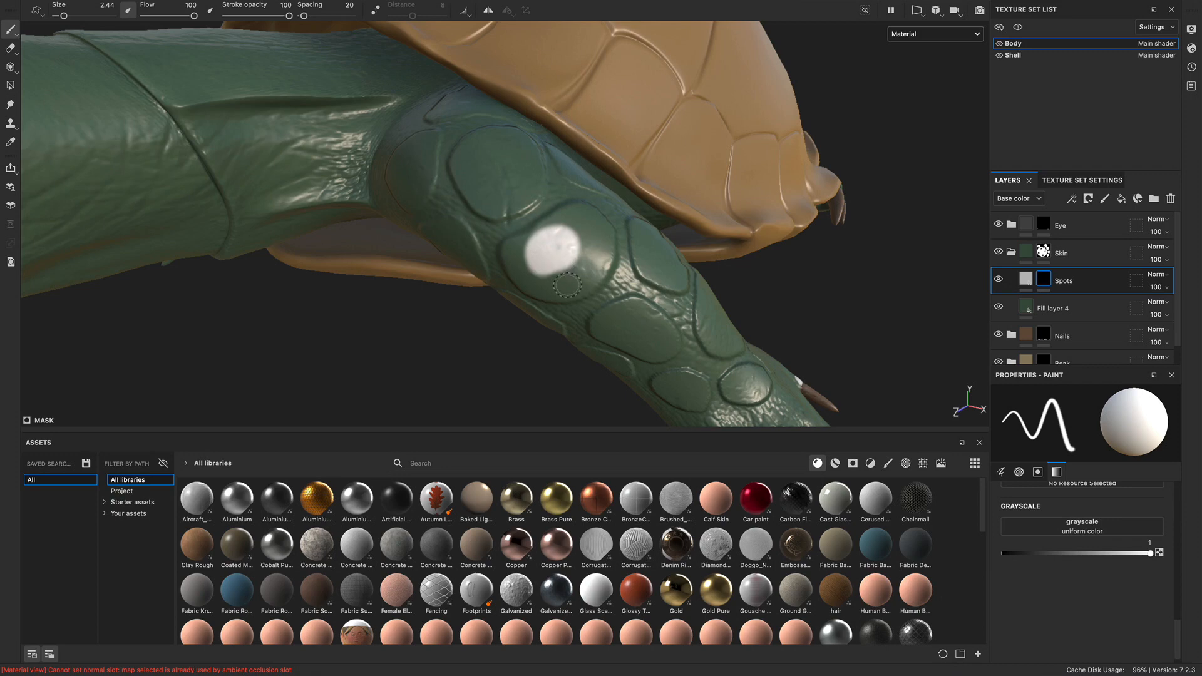
- Set the Spots layer's base color to a light orange, ba9660
{"action": "left_click", "coordinate": [1025, 279]}
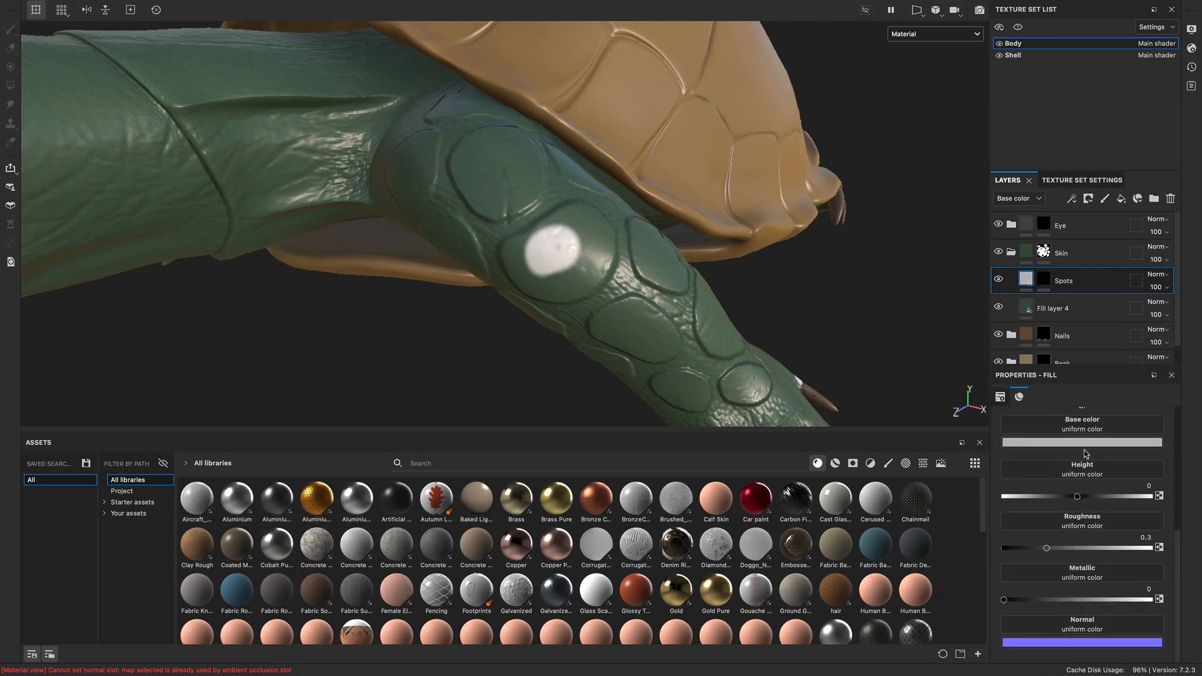
{"action": "left_click", "coordinate": [1085, 443]}
{"action": "left_click_drag", "start_coordinate": [1060, 497], "coordinate": [1094, 484]}
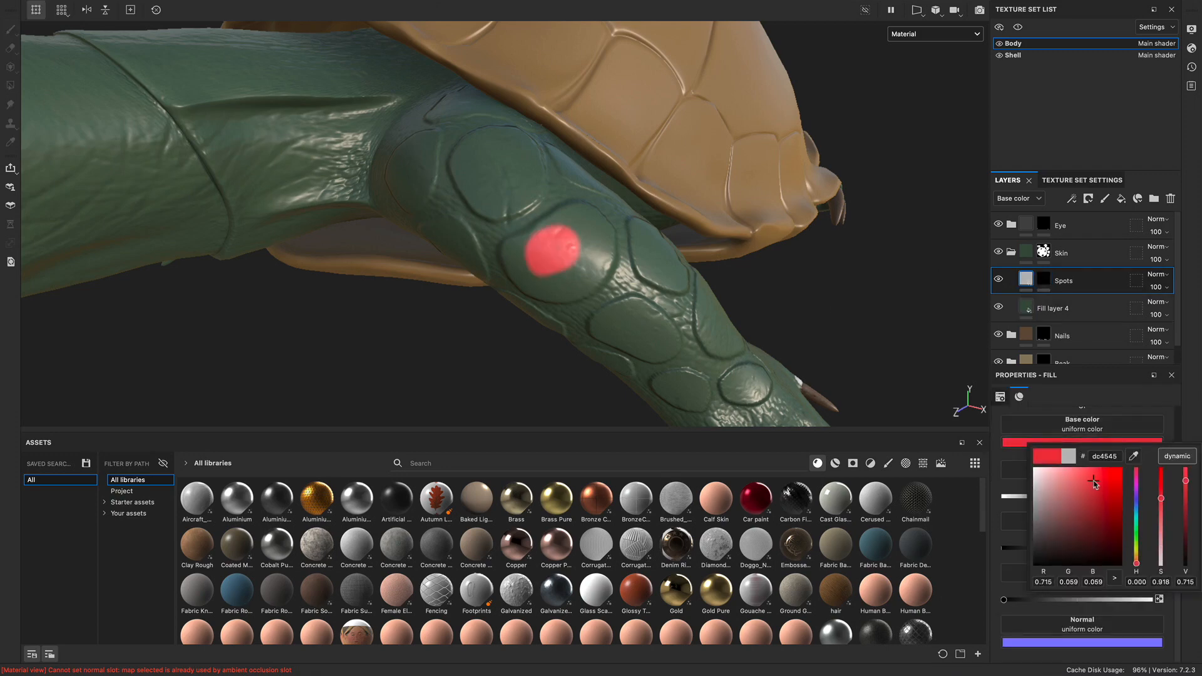
{"action": "left_click_drag", "start_coordinate": [1137, 564], "coordinate": [1138, 557]}
{"action": "left_click_drag", "start_coordinate": [1092, 482], "coordinate": [1076, 493]}
- Paint the Spots mask in white until the color covers the whole large scale on the upper front leg
{"action": "left_click_drag", "start_coordinate": [765, 274], "coordinate": [551, 236], "text": "alt"}
{"action": "scroll", "coordinate": [550, 236], "scroll_direction": "up", "scroll_amount": 3}
{"action": "left_click", "coordinate": [1041, 283]}
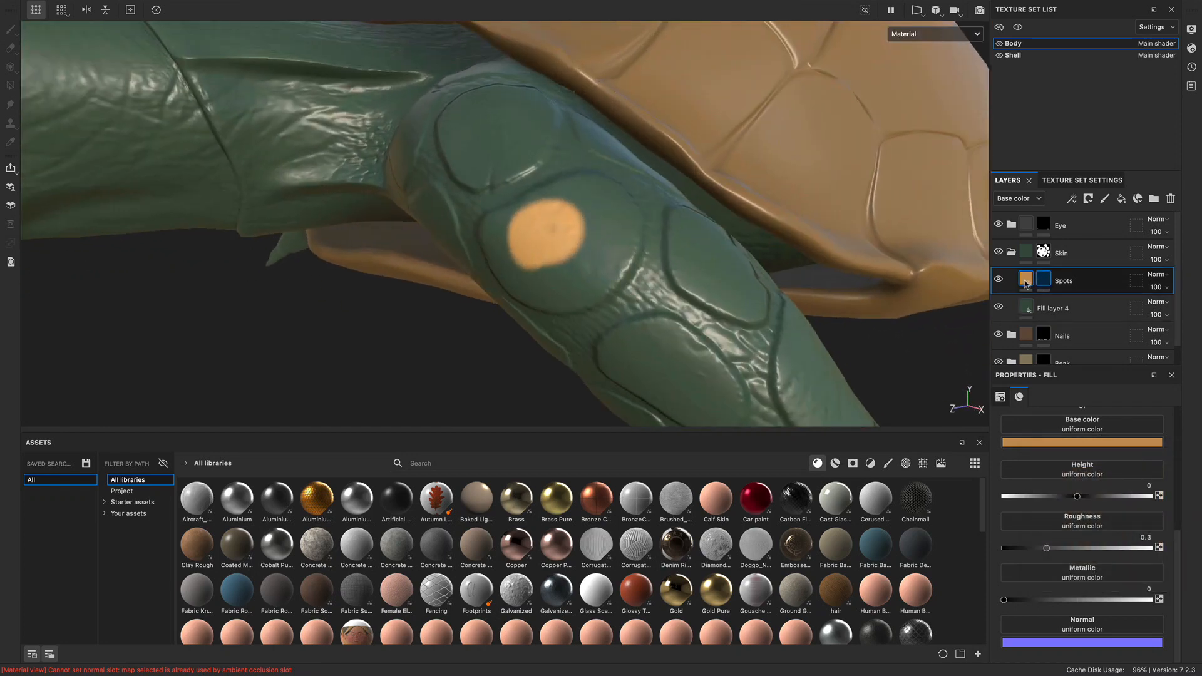
{"action": "key", "text": "1"}
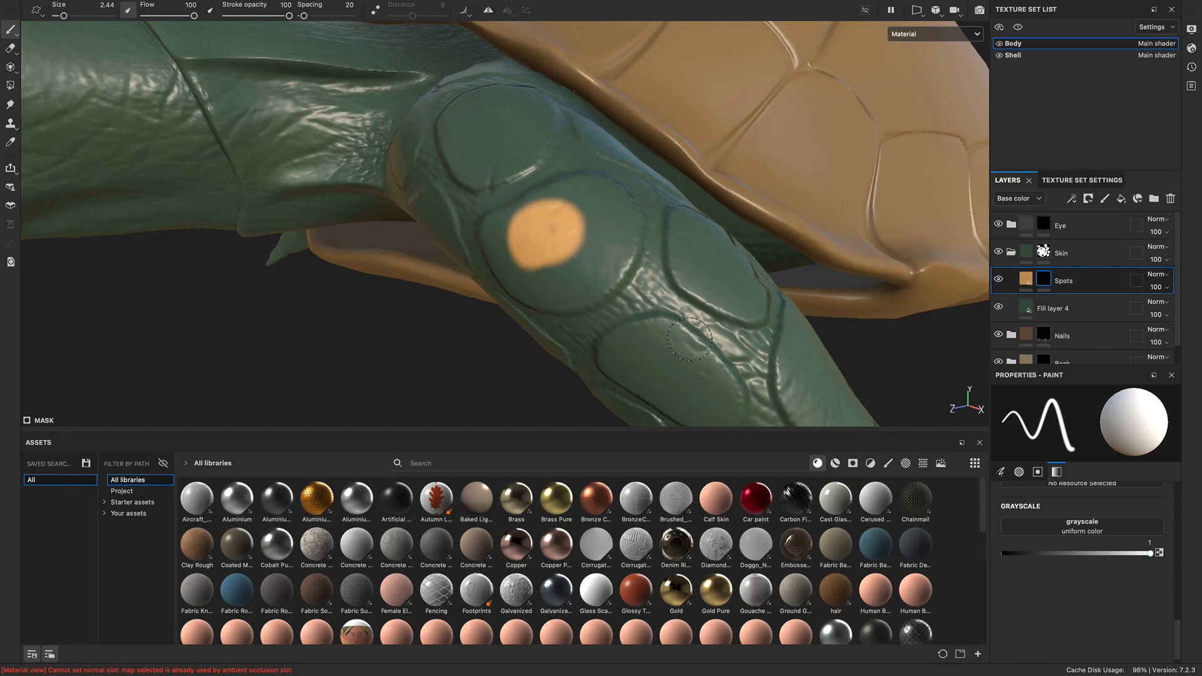
{"action": "mouse_move", "coordinate": [542, 267]}
{"action": "left_mouse_down"}
{"action": "mouse_move", "coordinate": [532, 275]}
{"action": "mouse_move", "coordinate": [585, 278]}
{"action": "mouse_move", "coordinate": [546, 262]}
{"action": "mouse_move", "coordinate": [608, 215]}
{"action": "mouse_move", "coordinate": [576, 194]}
{"action": "mouse_move", "coordinate": [542, 210]}
{"action": "mouse_move", "coordinate": [560, 200]}
{"action": "mouse_move", "coordinate": [578, 230]}
{"action": "mouse_move", "coordinate": [601, 210]}
{"action": "mouse_move", "coordinate": [564, 200]}
{"action": "mouse_move", "coordinate": [605, 200]}
{"action": "mouse_move", "coordinate": [617, 253]}
{"action": "mouse_move", "coordinate": [567, 285]}
{"action": "mouse_move", "coordinate": [617, 229]}
{"action": "mouse_move", "coordinate": [599, 191]}
{"action": "mouse_move", "coordinate": [651, 191]}
{"action": "left_mouse_up"}
{"action": "mouse_move", "coordinate": [521, 241]}
{"action": "left_mouse_down"}
{"action": "mouse_move", "coordinate": [518, 220]}
{"action": "mouse_move", "coordinate": [486, 230]}
{"action": "mouse_move", "coordinate": [521, 295]}
{"action": "mouse_move", "coordinate": [604, 294]}
{"action": "mouse_move", "coordinate": [551, 285]}
{"action": "mouse_move", "coordinate": [501, 247]}
{"action": "mouse_move", "coordinate": [579, 264]}
{"action": "left_mouse_up"}
{"action": "left_click_drag", "start_coordinate": [561, 281], "coordinate": [382, 263], "text": "alt"}
{"action": "mouse_move", "coordinate": [603, 279]}
{"action": "left_mouse_down"}
{"action": "mouse_move", "coordinate": [645, 228]}
{"action": "mouse_move", "coordinate": [609, 194]}
{"action": "mouse_move", "coordinate": [619, 325]}
{"action": "left_mouse_up"}
{"action": "mouse_move", "coordinate": [534, 181]}
{"action": "left_mouse_down"}
{"action": "mouse_move", "coordinate": [623, 175]}
{"action": "mouse_move", "coordinate": [603, 237]}
{"action": "mouse_move", "coordinate": [834, 250]}
{"action": "mouse_move", "coordinate": [485, 253]}
{"action": "mouse_move", "coordinate": [531, 279]}
{"action": "mouse_move", "coordinate": [605, 285]}
{"action": "mouse_move", "coordinate": [561, 310]}
{"action": "mouse_move", "coordinate": [572, 257]}
{"action": "left_mouse_up"}
{"action": "right_click_drag", "start_coordinate": [572, 257], "coordinate": [977, 250], "text": "alt"}
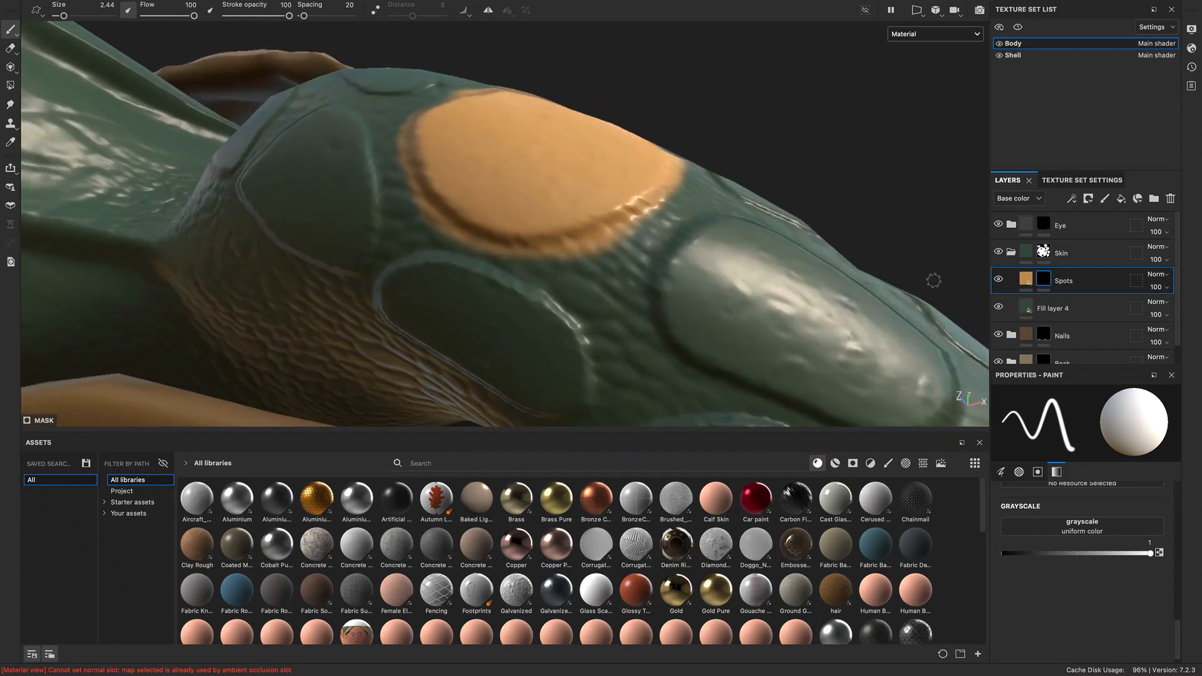
- Set the brush grayscale to 0 and clean the Spots mask around the edges of the painted scale
{"action": "left_click_drag", "start_coordinate": [1044, 555], "coordinate": [1002, 554]}
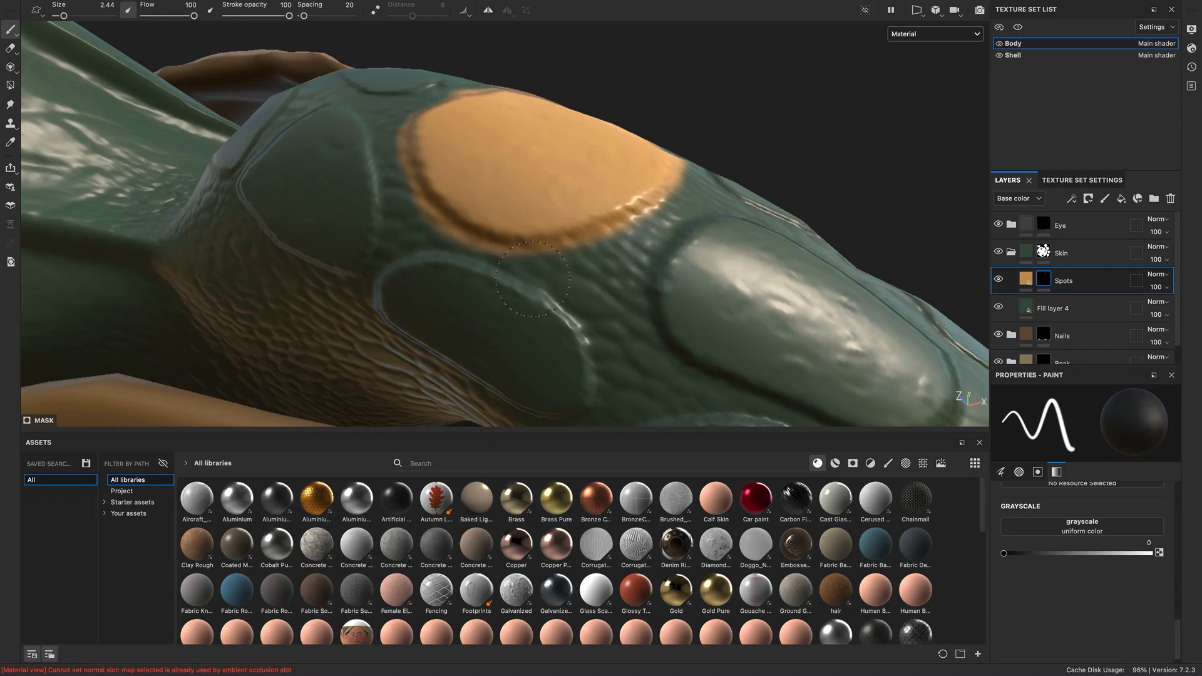
{"action": "left_click_drag", "start_coordinate": [684, 235], "coordinate": [729, 158], "text": "alt"}
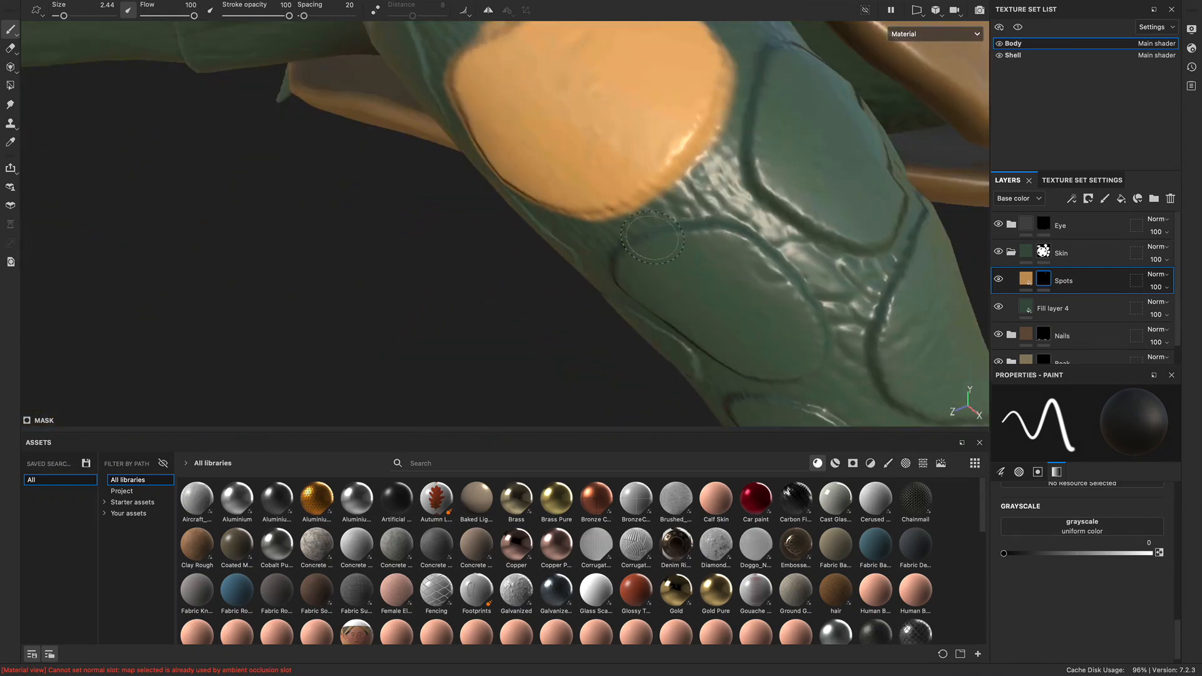
{"action": "middle_click_drag", "start_coordinate": [729, 158], "coordinate": [668, 268], "text": "alt"}
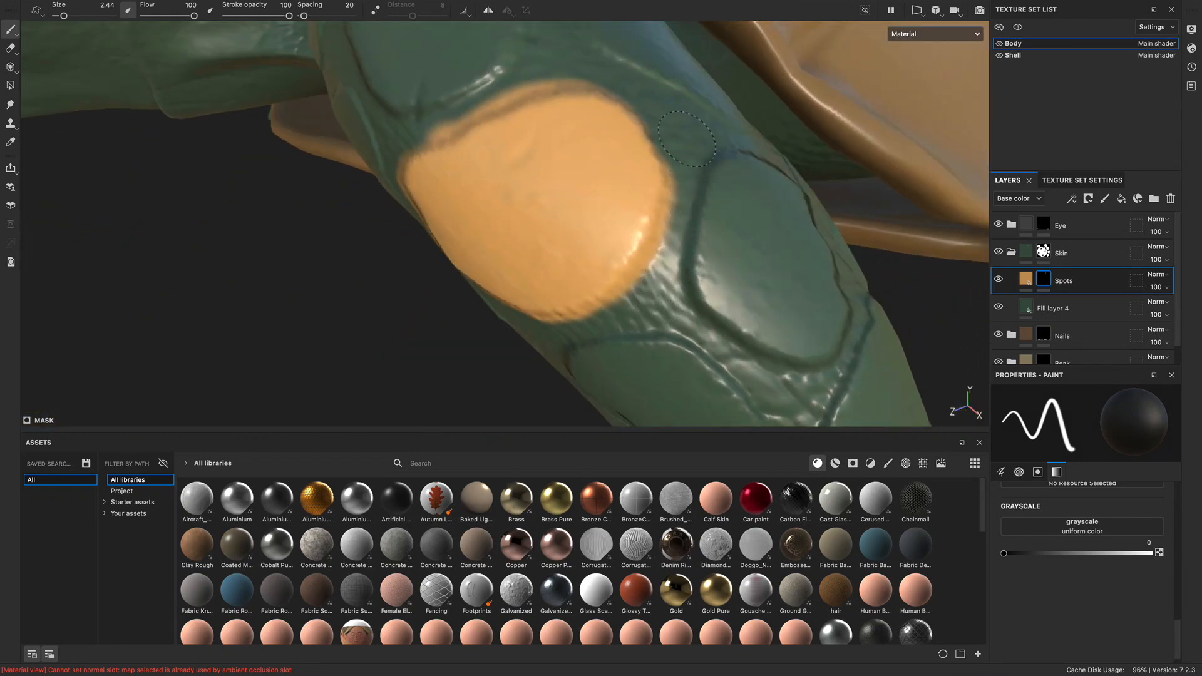
{"action": "mouse_move", "coordinate": [679, 282]}
{"action": "left_mouse_down", "text": "alt"}
{"action": "mouse_move", "coordinate": [683, 226]}
{"action": "mouse_move", "coordinate": [697, 260]}
{"action": "mouse_move", "coordinate": [689, 156]}
{"action": "mouse_move", "coordinate": [715, 292]}
{"action": "mouse_move", "coordinate": [741, 242]}
{"action": "mouse_move", "coordinate": [755, 249]}
{"action": "mouse_move", "coordinate": [415, 238]}
{"action": "mouse_move", "coordinate": [652, 264]}
{"action": "mouse_move", "coordinate": [623, 245]}
{"action": "left_mouse_up", "text": "alt"}
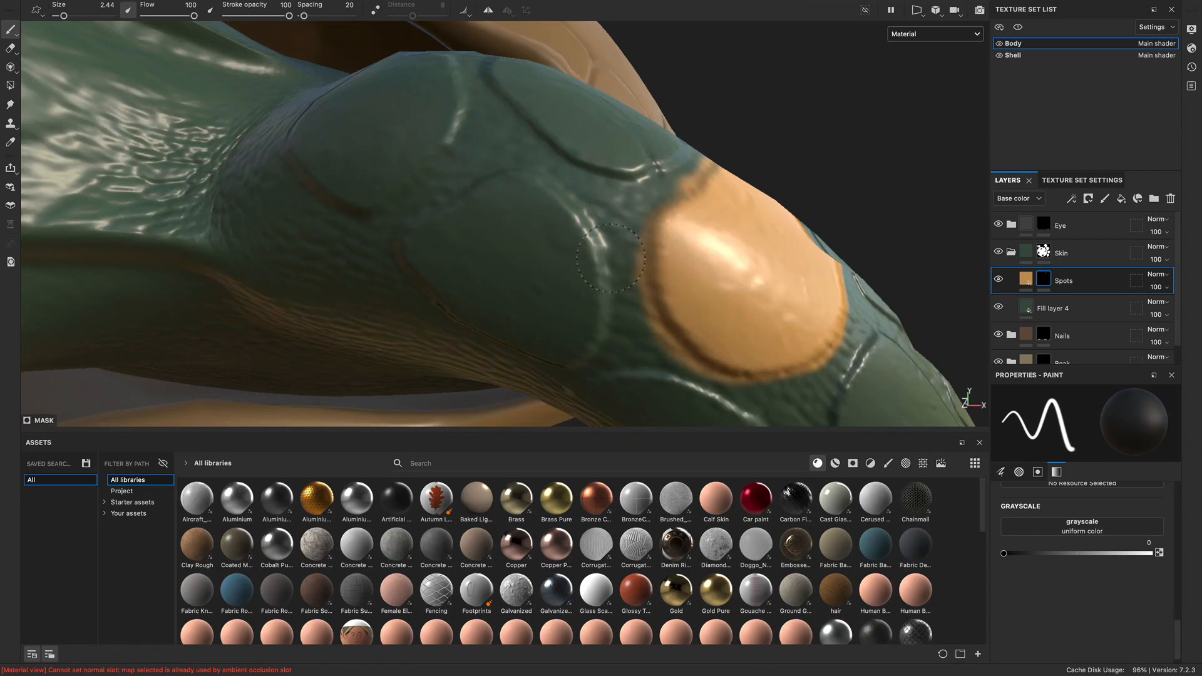
{"action": "left_click_drag", "start_coordinate": [624, 211], "coordinate": [648, 368]}
{"action": "mouse_move", "coordinate": [648, 303]}
{"action": "left_mouse_down"}
{"action": "mouse_move", "coordinate": [659, 345]}
{"action": "mouse_move", "coordinate": [698, 369]}
{"action": "mouse_move", "coordinate": [808, 380]}
{"action": "mouse_move", "coordinate": [793, 373]}
{"action": "left_mouse_up"}
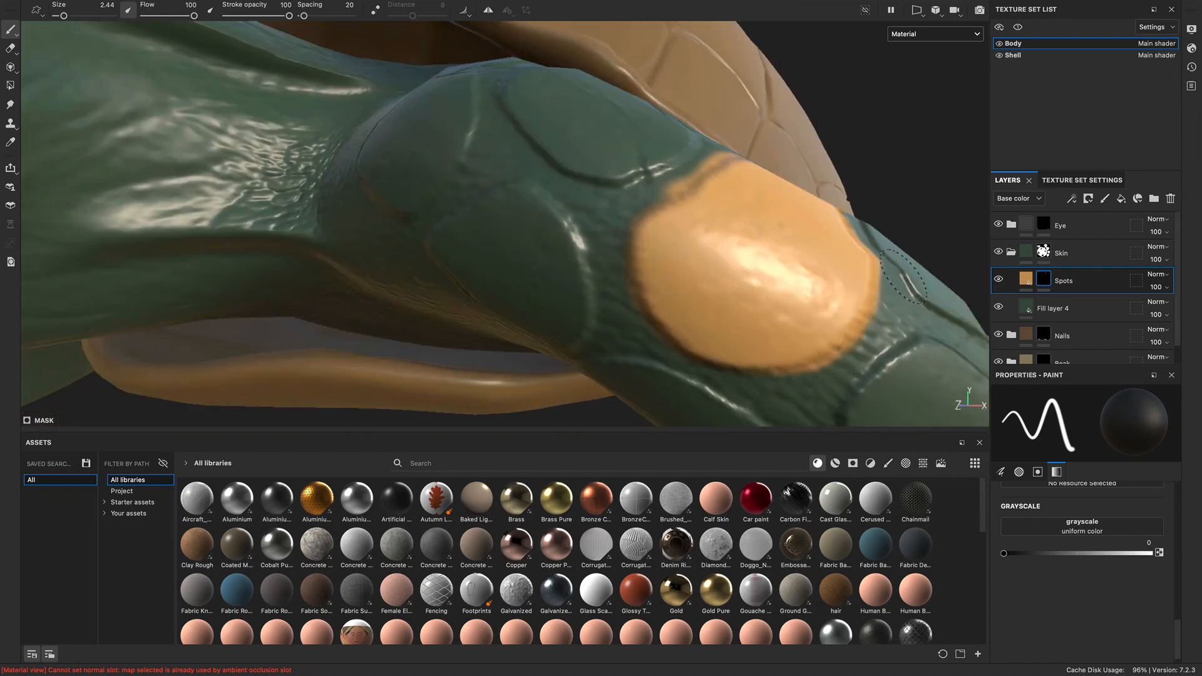
{"action": "mouse_move", "coordinate": [895, 266]}
{"action": "left_mouse_down", "text": "alt"}
{"action": "mouse_move", "coordinate": [840, 303]}
{"action": "mouse_move", "coordinate": [743, 309]}
{"action": "mouse_move", "coordinate": [830, 292]}
{"action": "mouse_move", "coordinate": [825, 274]}
{"action": "mouse_move", "coordinate": [774, 339]}
{"action": "left_mouse_up", "text": "alt"}
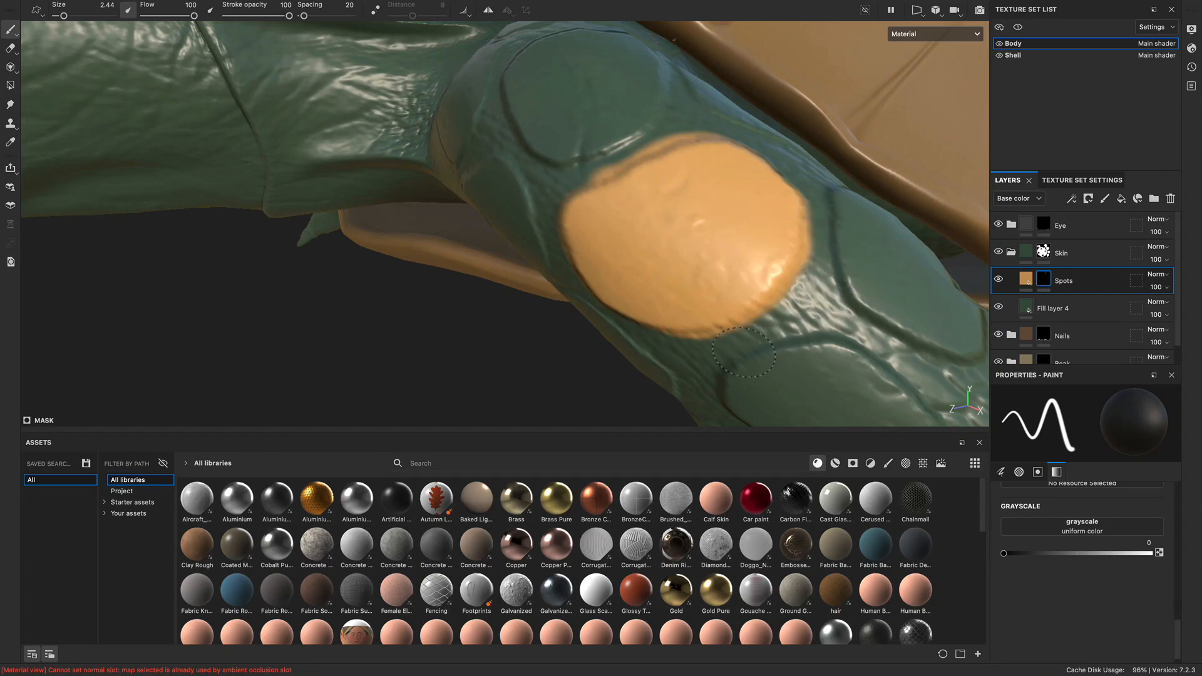
{"action": "mouse_move", "coordinate": [711, 351]}
{"action": "left_mouse_down"}
{"action": "mouse_move", "coordinate": [730, 323]}
{"action": "mouse_move", "coordinate": [794, 292]}
{"action": "mouse_move", "coordinate": [808, 216]}
{"action": "mouse_move", "coordinate": [793, 164]}
{"action": "mouse_move", "coordinate": [583, 168]}
{"action": "mouse_move", "coordinate": [695, 124]}
{"action": "left_mouse_up"}
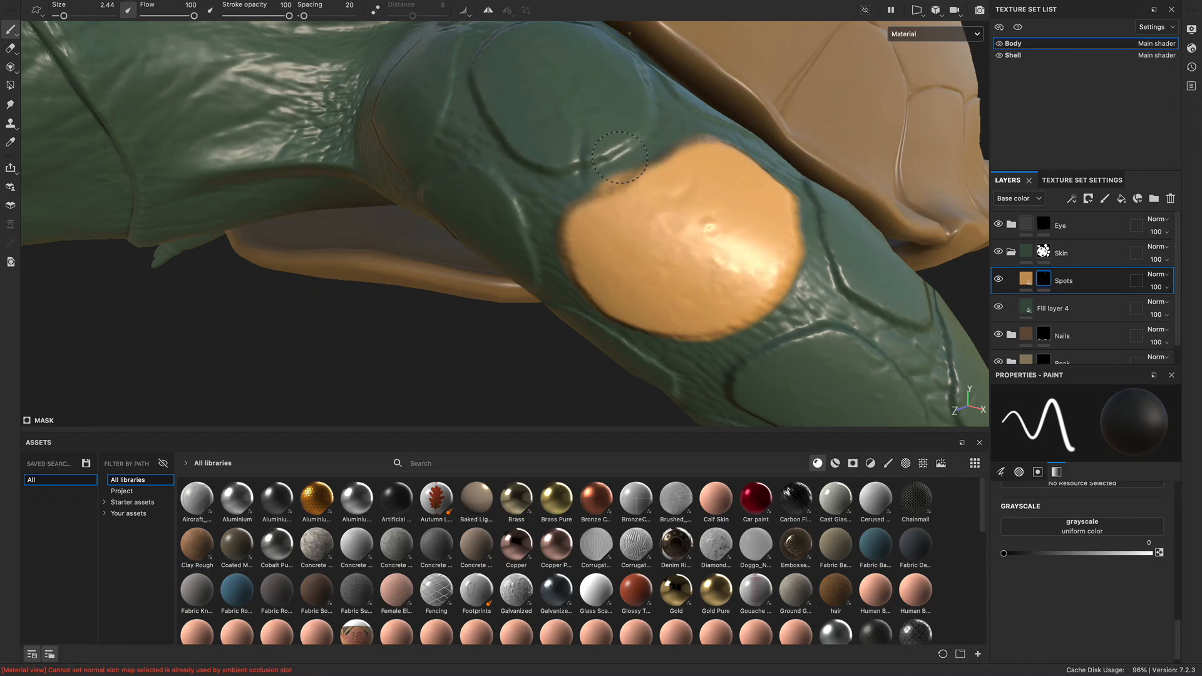
- Set the Spots layer's base color to a dark neutral gray, 5a5a5a
{"action": "scroll", "coordinate": [537, 176], "scroll_direction": "down", "scroll_amount": 8}
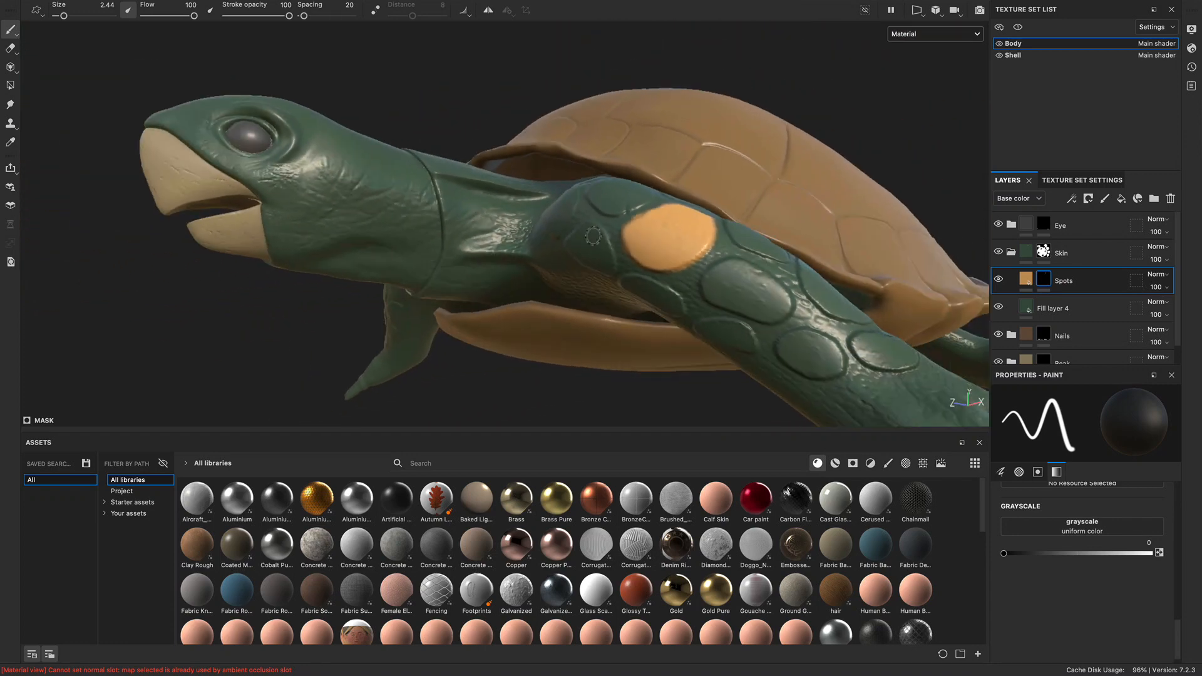
{"action": "left_click_drag", "start_coordinate": [537, 176], "coordinate": [443, 179], "text": "alt"}
{"action": "middle_click_drag", "start_coordinate": [649, 135], "coordinate": [655, 221], "text": "alt"}
{"action": "left_click_drag", "start_coordinate": [656, 221], "coordinate": [908, 293], "text": "alt"}
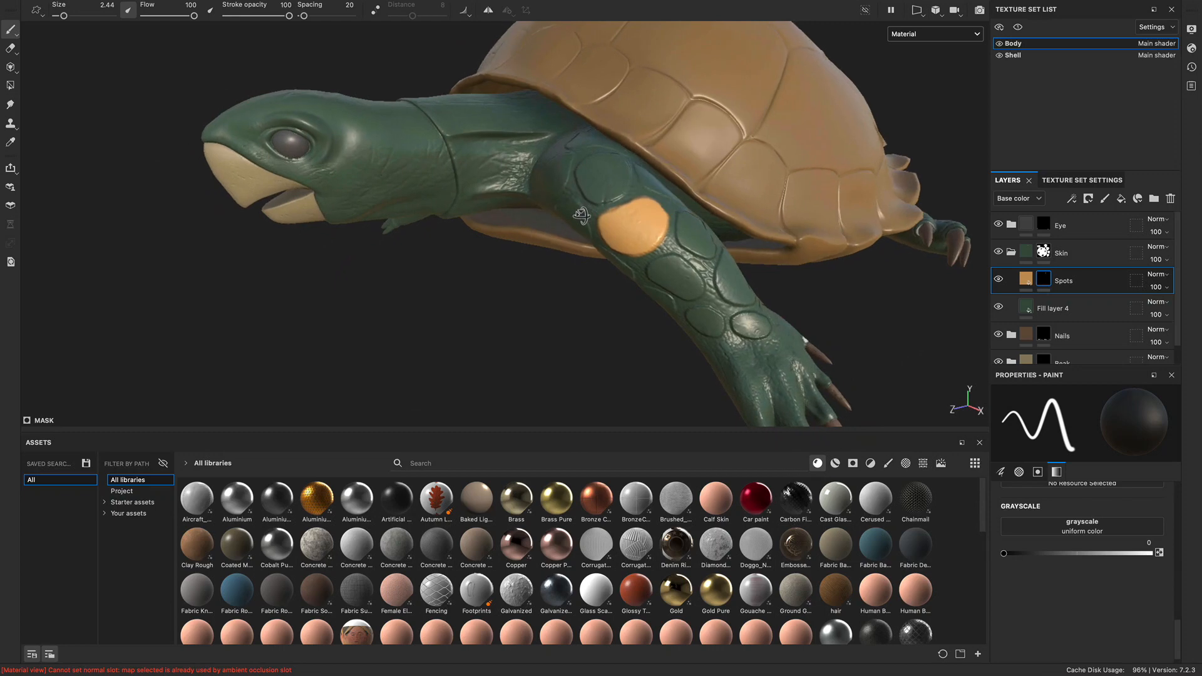
{"action": "left_click", "coordinate": [1026, 278]}
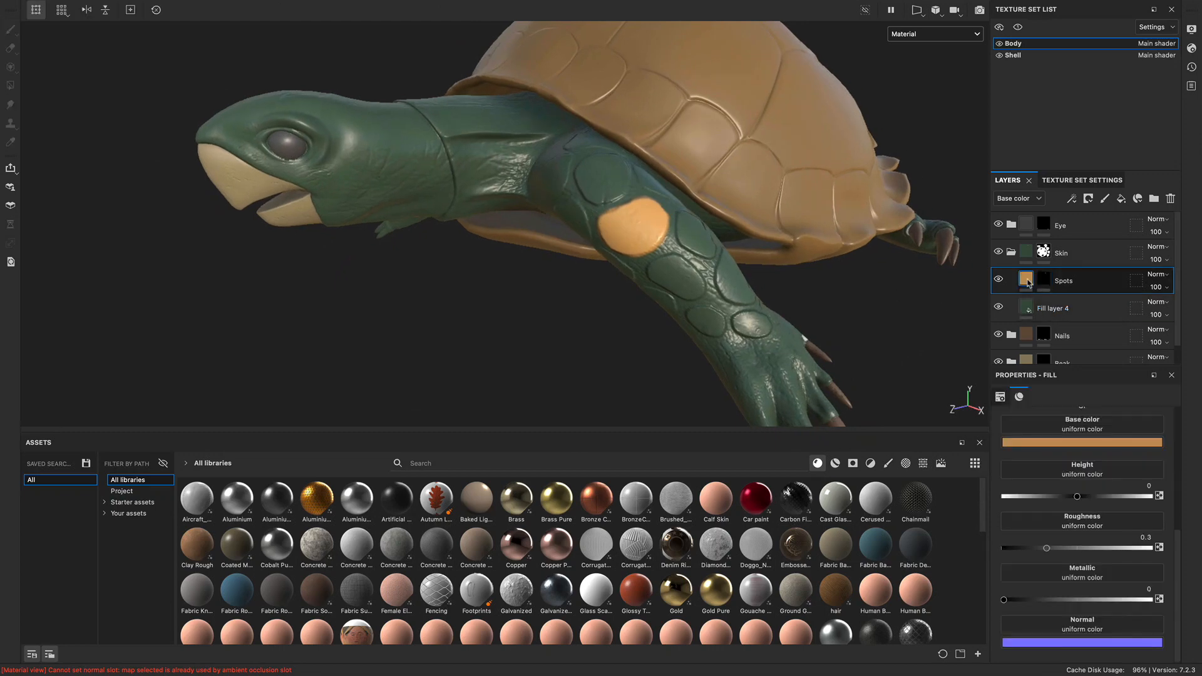
{"action": "left_click", "coordinate": [1026, 443]}
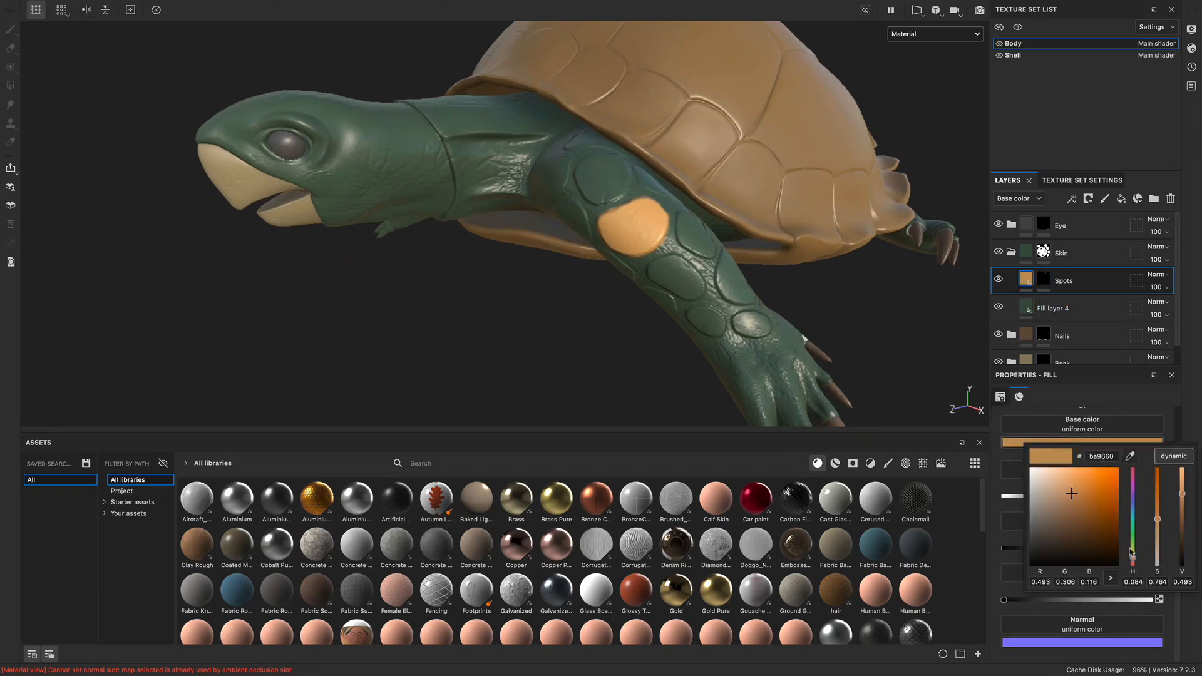
{"action": "left_click_drag", "start_coordinate": [1134, 559], "coordinate": [1138, 535]}
{"action": "left_click_drag", "start_coordinate": [1072, 496], "coordinate": [1032, 544]}
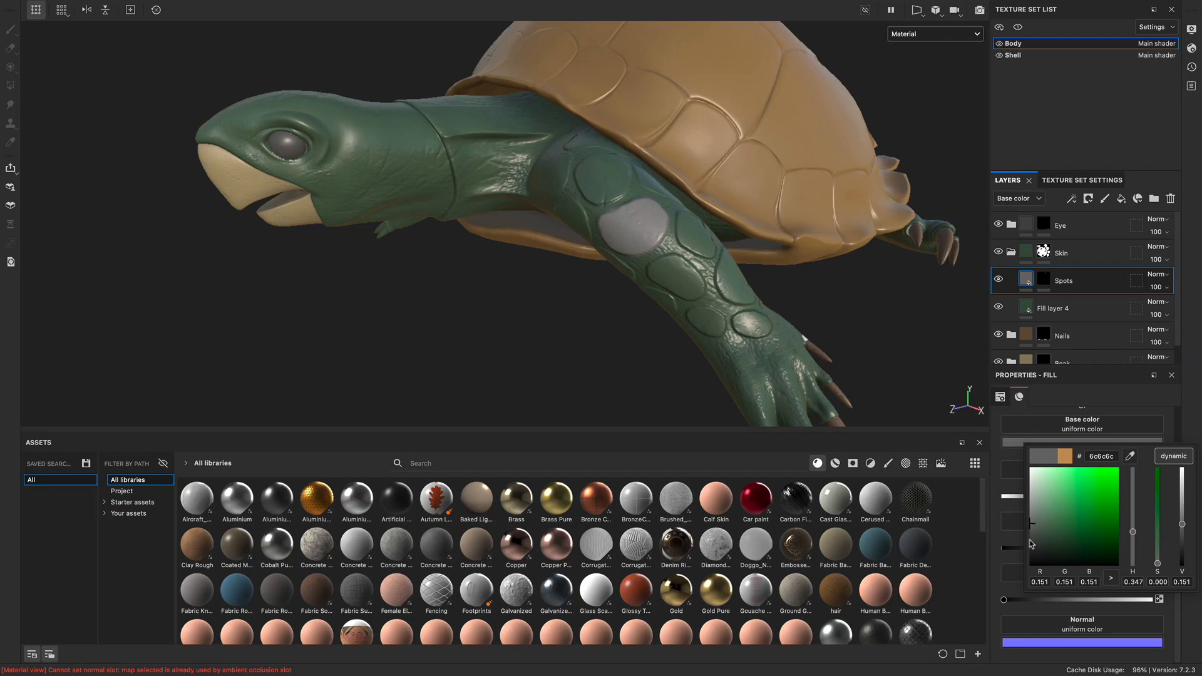
{"action": "left_click_drag", "start_coordinate": [1033, 528], "coordinate": [1031, 531]}
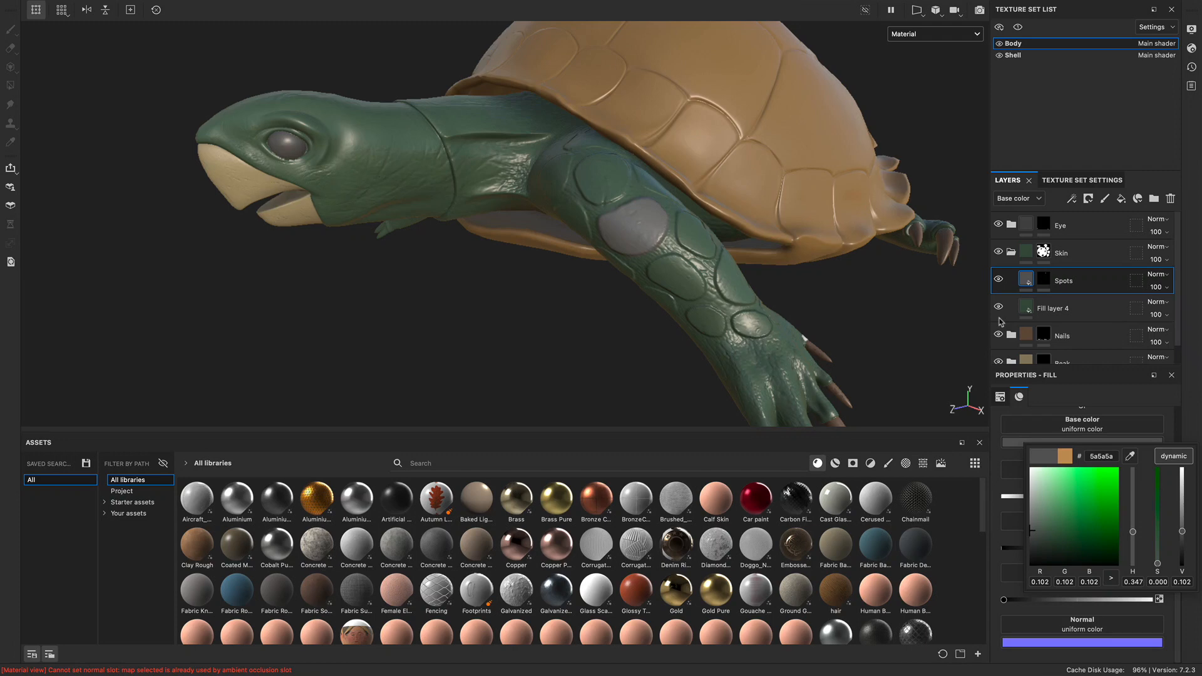
{"action": "left_click", "coordinate": [919, 330]}
- Examine the recolored leg spot against the green skin and shell from several angles and distances
{"action": "left_click_drag", "start_coordinate": [919, 330], "coordinate": [626, 265], "text": "alt"}
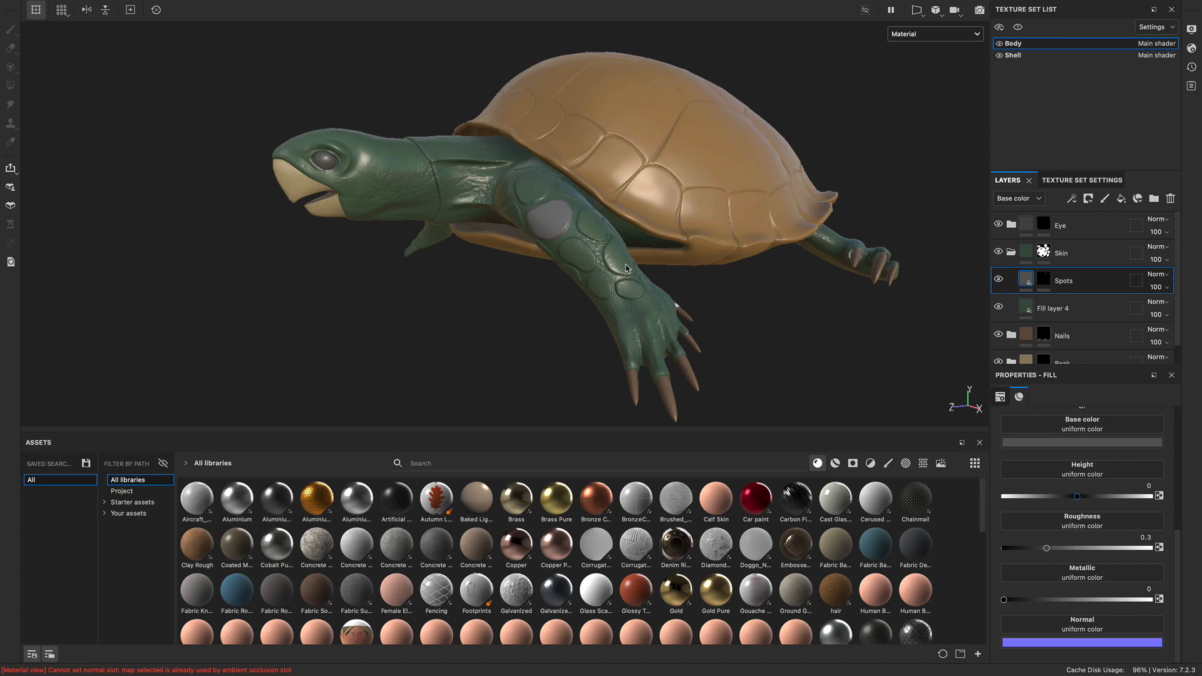
{"action": "mouse_move", "coordinate": [527, 240]}
{"action": "left_mouse_down", "text": "alt"}
{"action": "mouse_move", "coordinate": [797, 241]}
{"action": "mouse_move", "coordinate": [532, 246]}
{"action": "left_mouse_up", "text": "alt"}
{"action": "right_click_drag", "start_coordinate": [533, 246], "coordinate": [769, 225], "text": "alt"}
{"action": "left_click_drag", "start_coordinate": [637, 239], "coordinate": [692, 256], "text": "alt"}
{"action": "right_click_drag", "start_coordinate": [693, 256], "coordinate": [407, 306], "text": "alt"}
{"action": "middle_click_drag", "start_coordinate": [701, 294], "coordinate": [645, 257], "text": "alt"}
{"action": "left_click_drag", "start_coordinate": [645, 257], "coordinate": [521, 265], "text": "alt"}
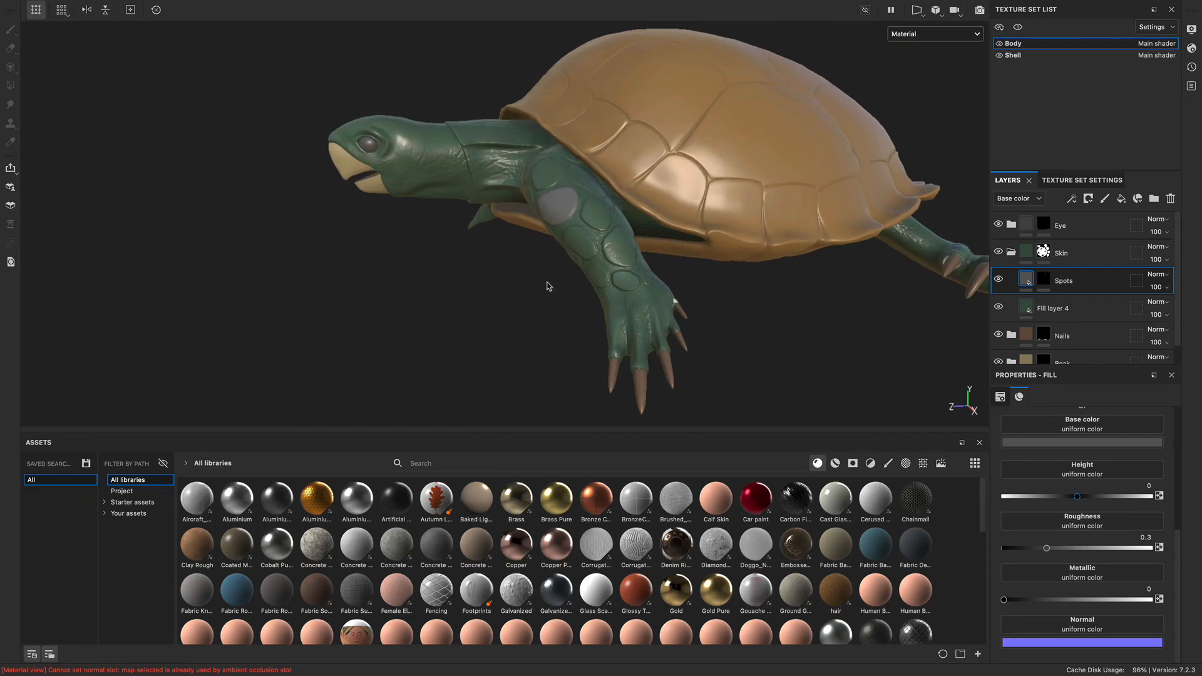